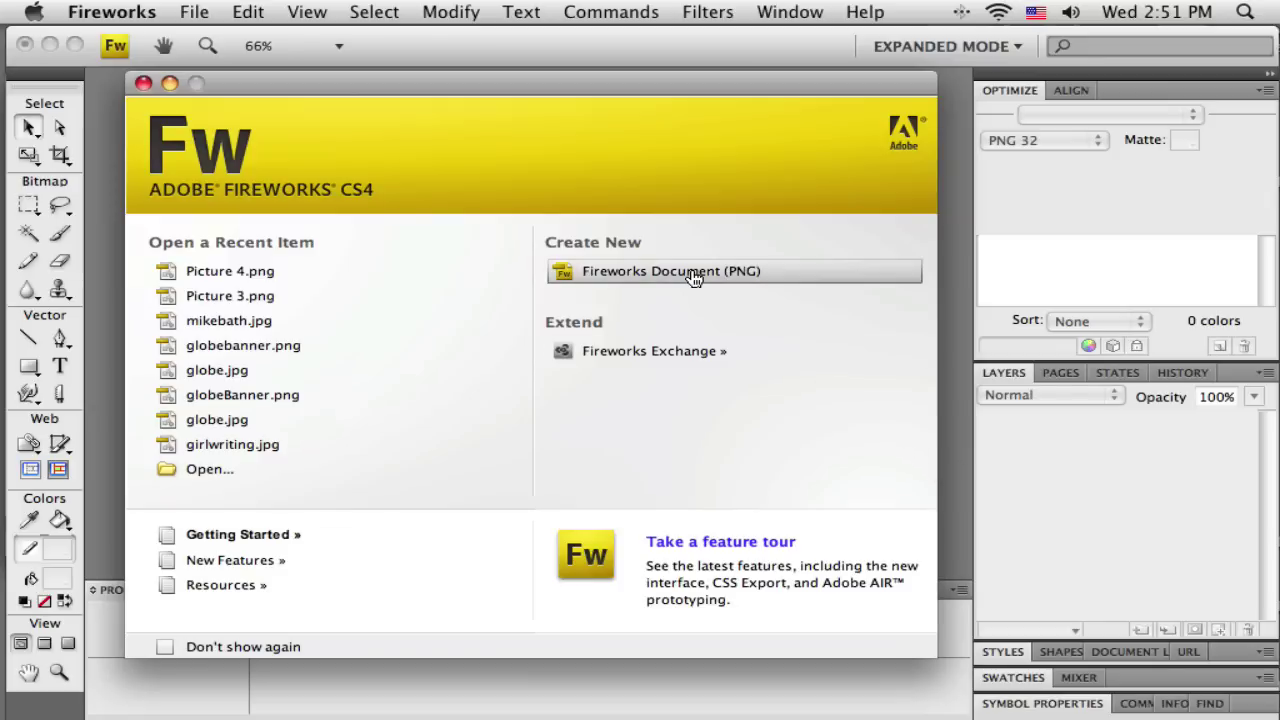
Step: Create a new document 900 pixels wide and 500 pixels high at 72 pixels/inch with a white canvas
left_click(608, 280)
left_click(192, 14)
left_click(196, 20)
left_click(194, 17)
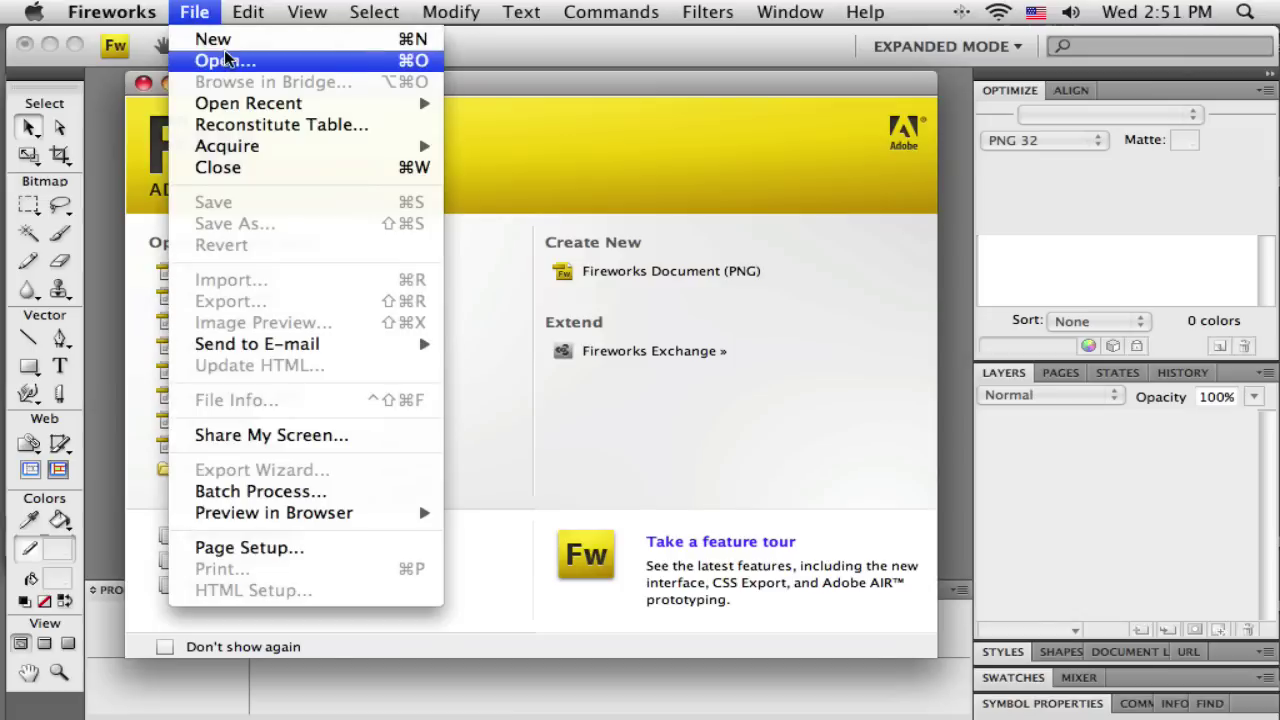
left_click(225, 45)
left_click_drag(673, 218, 629, 166)
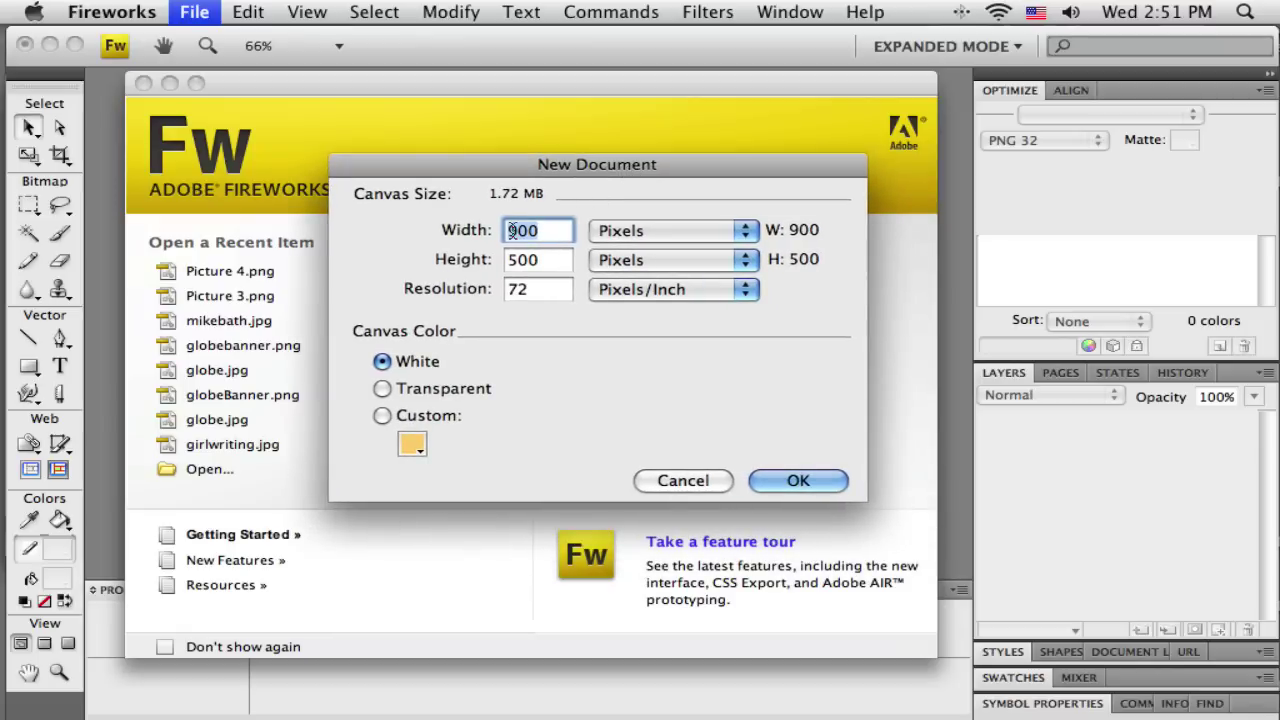
left_click_drag(542, 237, 503, 245)
double_click(542, 268)
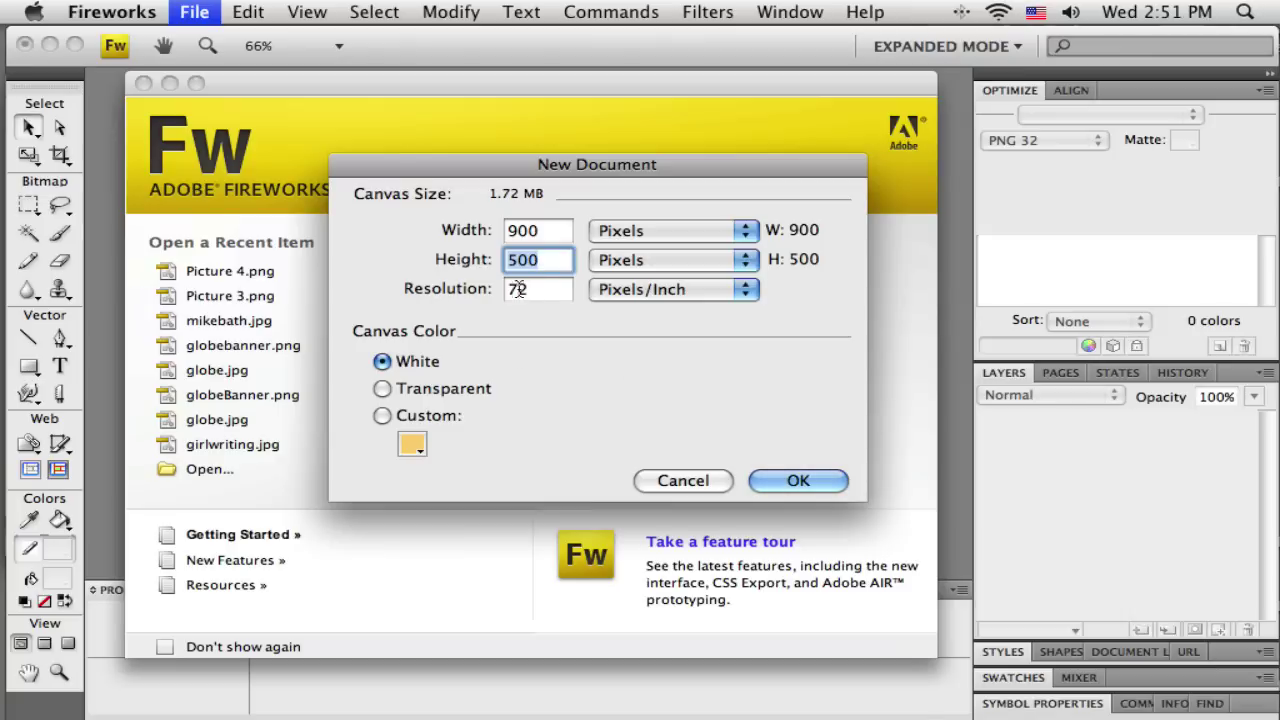
left_click(798, 481)
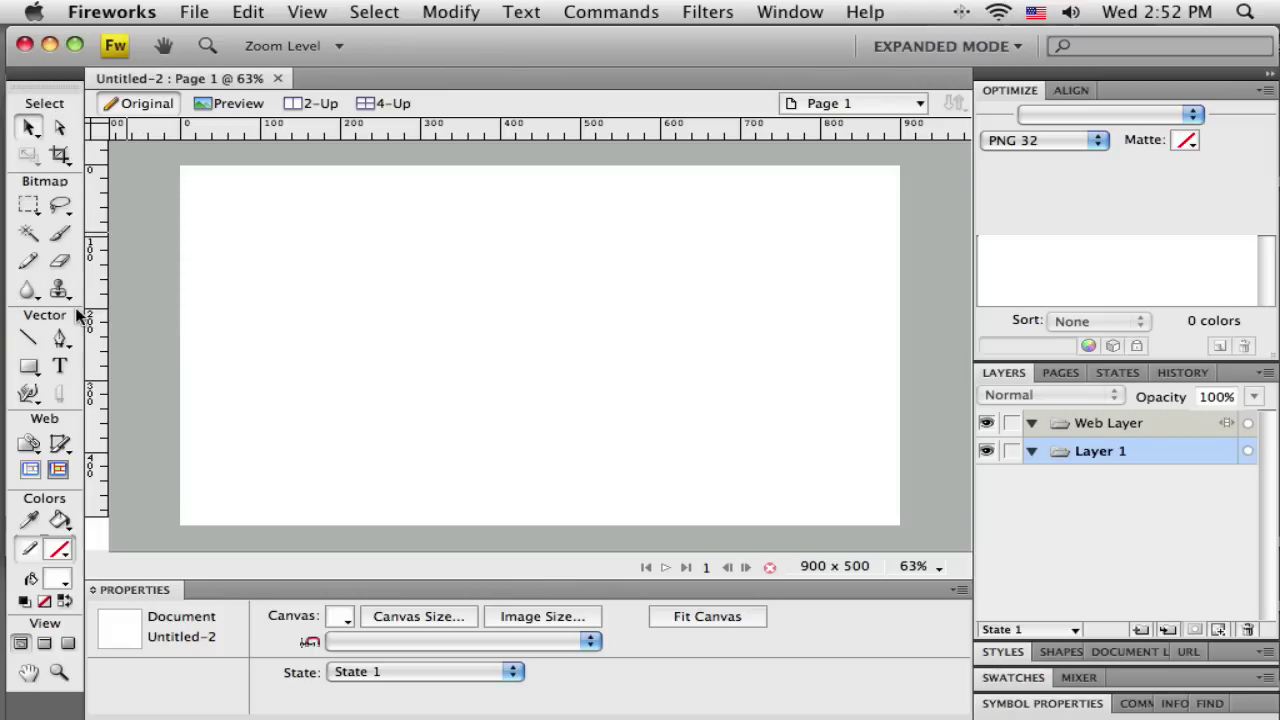
Step: Draw a white rectangle with a 1-pixel black stroke, about 830 by 397 pixels, covering most of the canvas
left_click(30, 374)
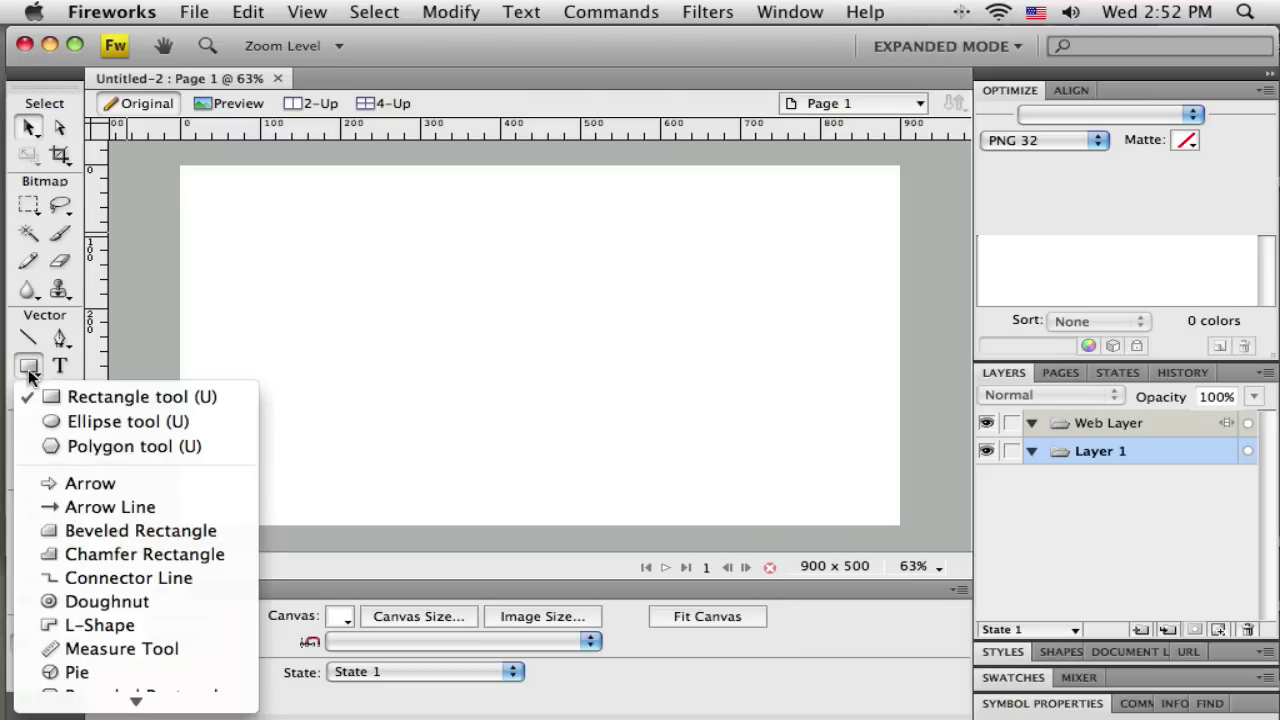
scroll(85, 672, "down", 2)
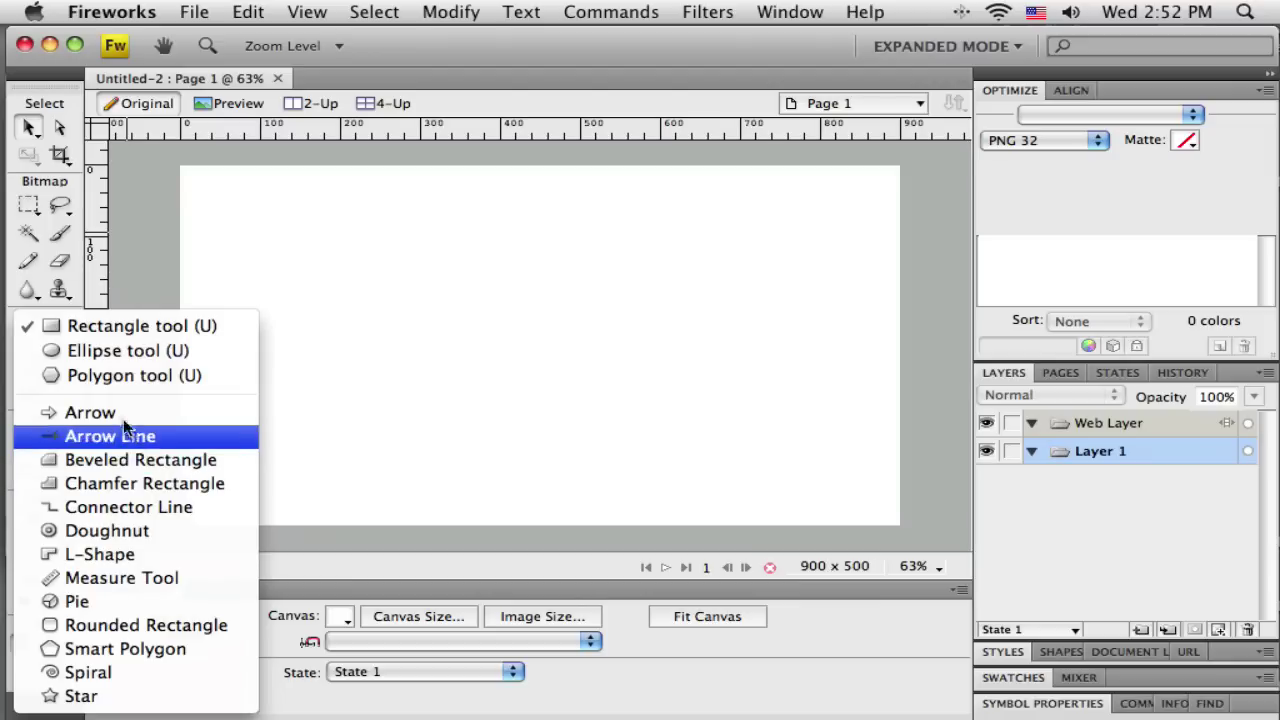
left_click(103, 329)
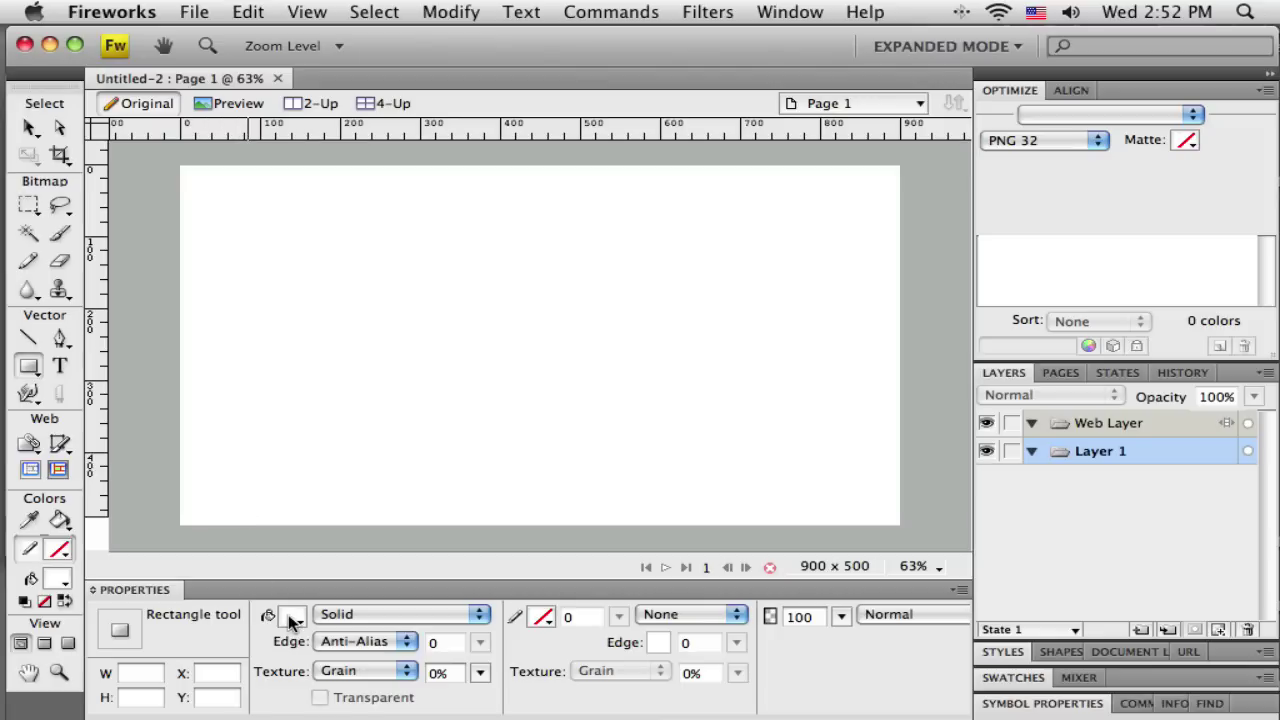
left_click(542, 616)
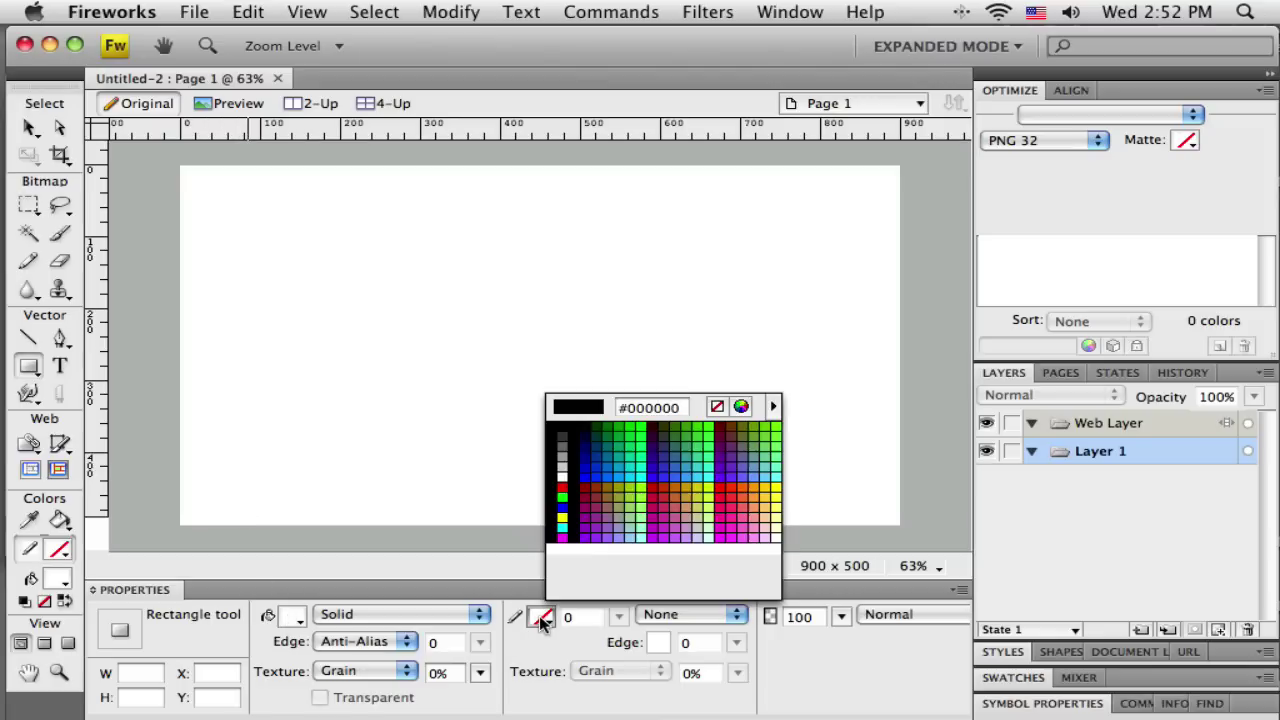
left_click(552, 538)
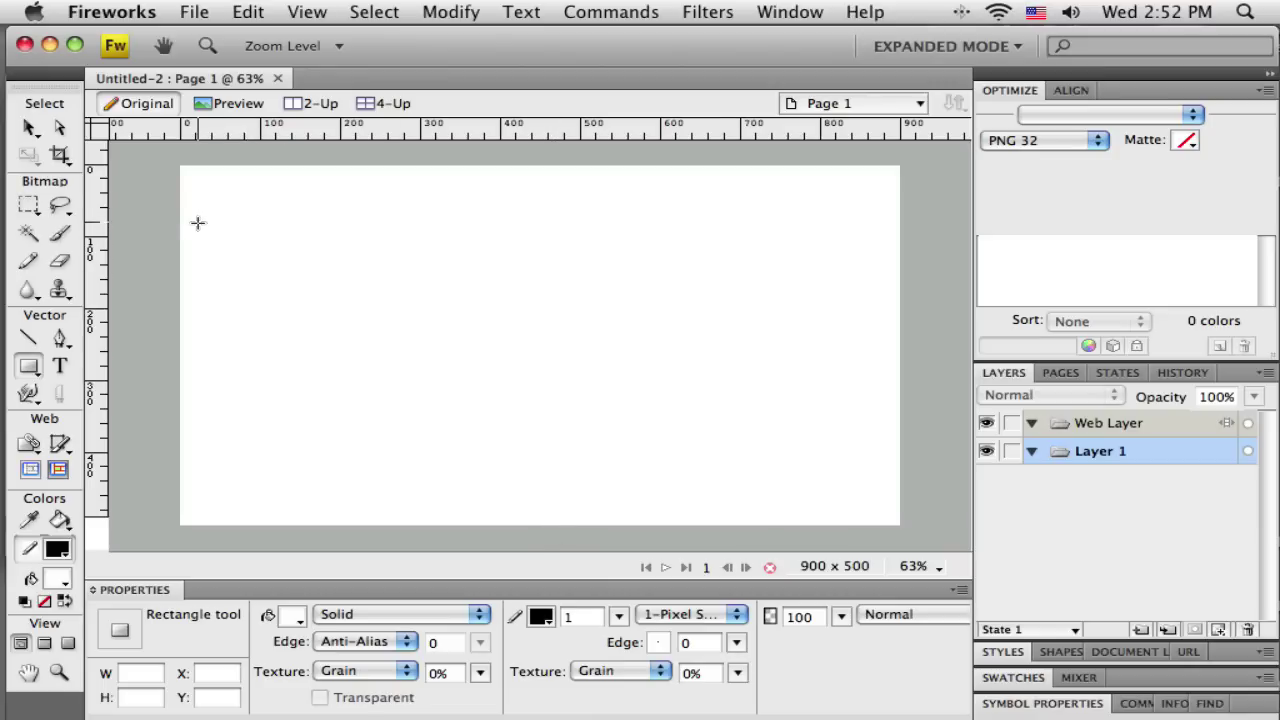
mouse_move(209, 195)
left_mouse_down()
mouse_move(258, 201)
mouse_move(872, 480)
left_mouse_up()
Step: Move the rectangle freehand on the canvas to about X 47, Y 29
left_click(29, 128)
mouse_move(586, 323)
left_mouse_down()
mouse_move(623, 351)
mouse_move(590, 317)
left_mouse_up()
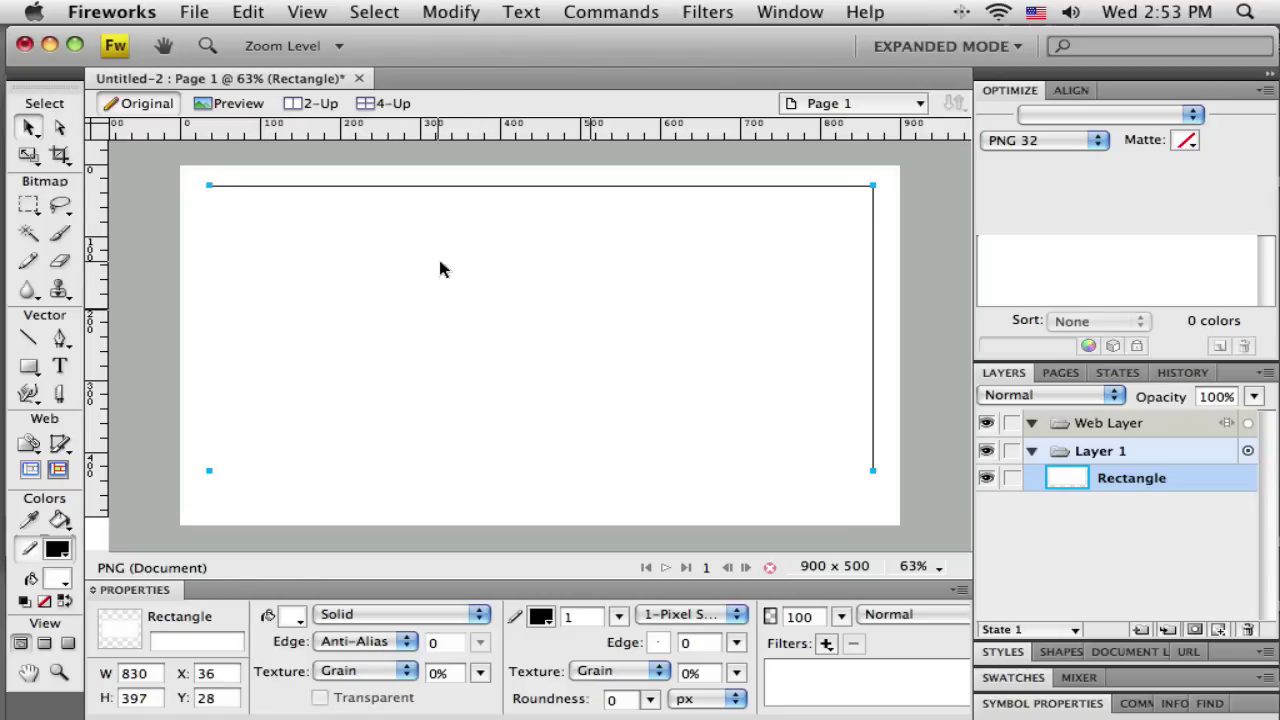
mouse_move(479, 264)
left_mouse_down()
mouse_move(510, 284)
mouse_move(489, 271)
left_mouse_up()
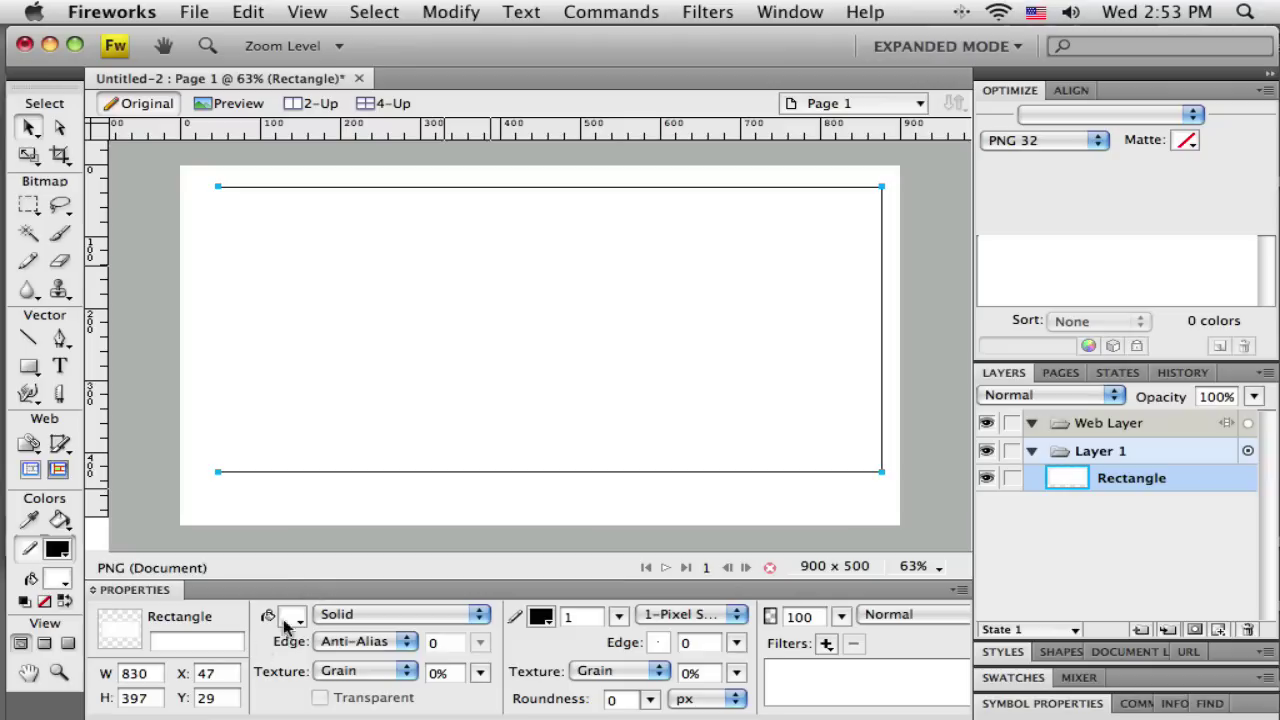
Step: Resize the rectangle to 770 pixels wide and 400 pixels high and shift it slightly to about X 55, Y 33
double_click(125, 675)
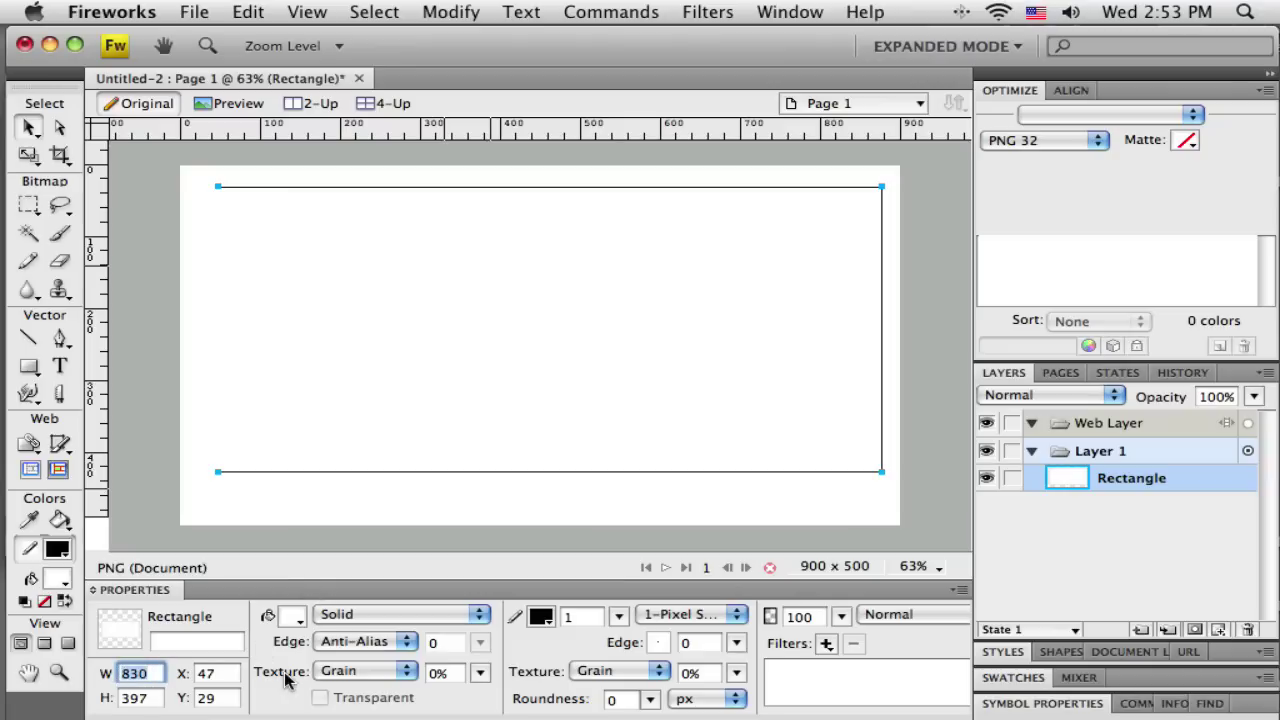
type("770")
key("Tab")
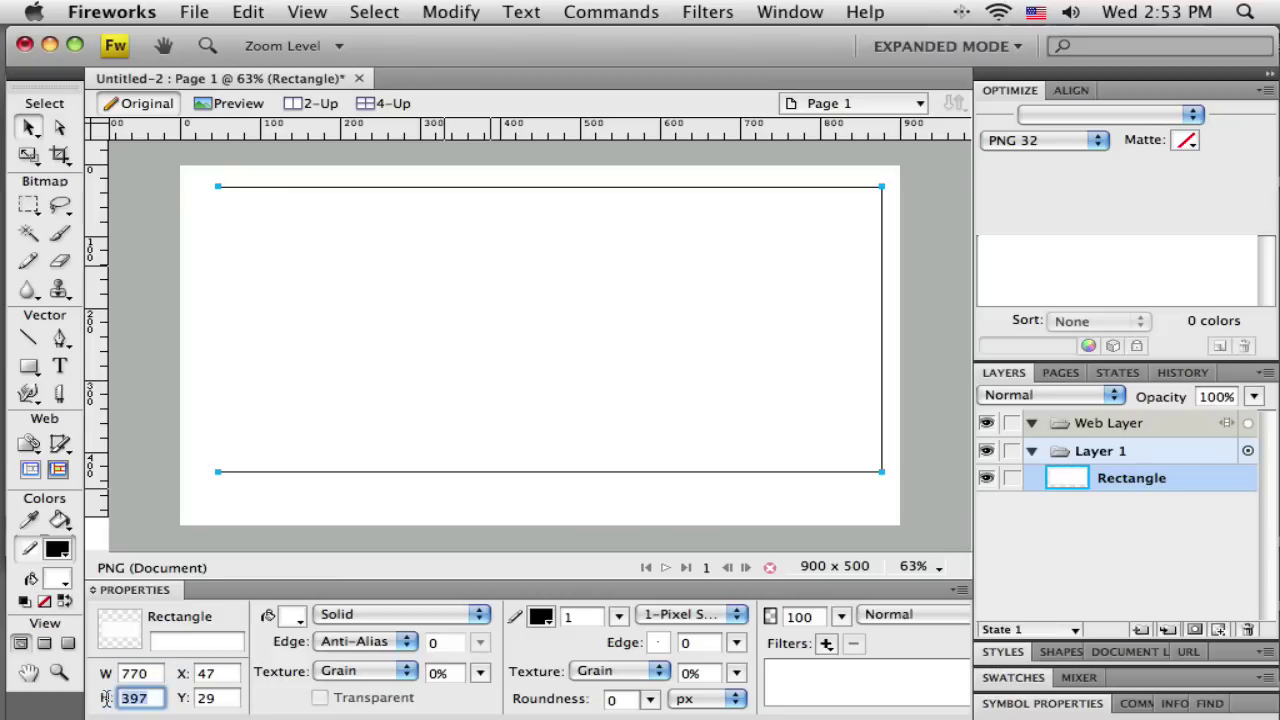
type("400")
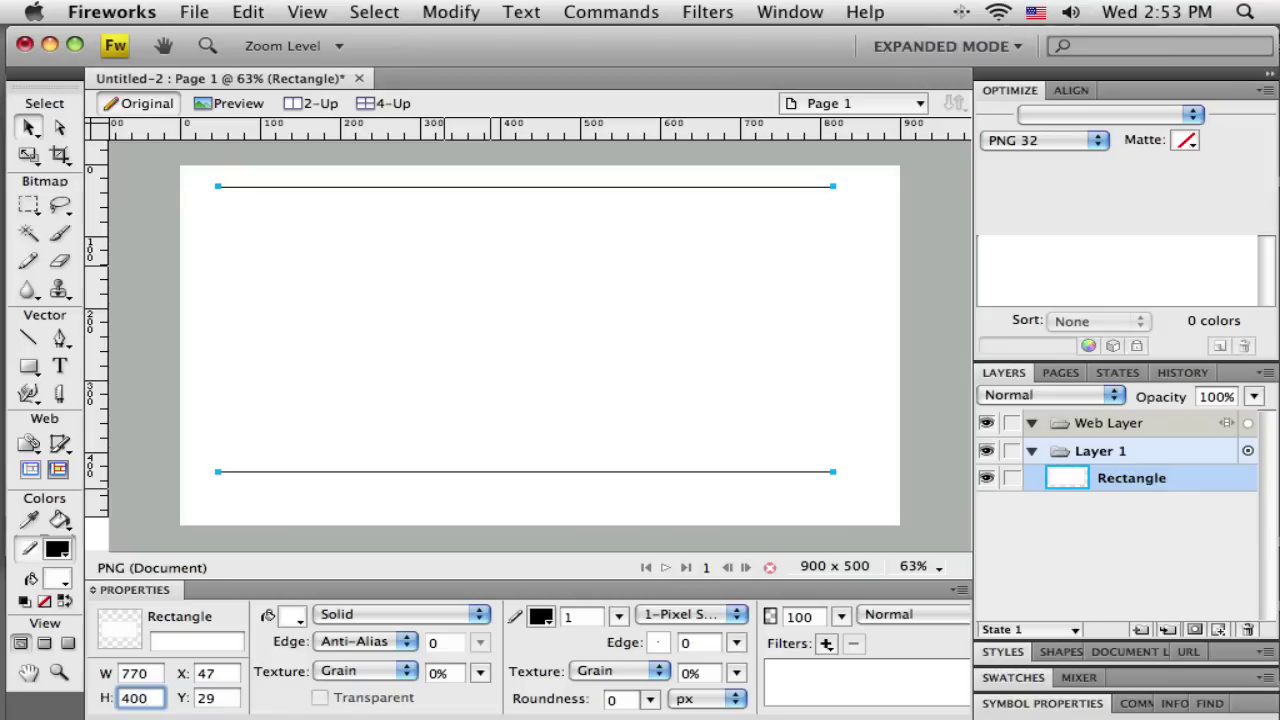
key("Return")
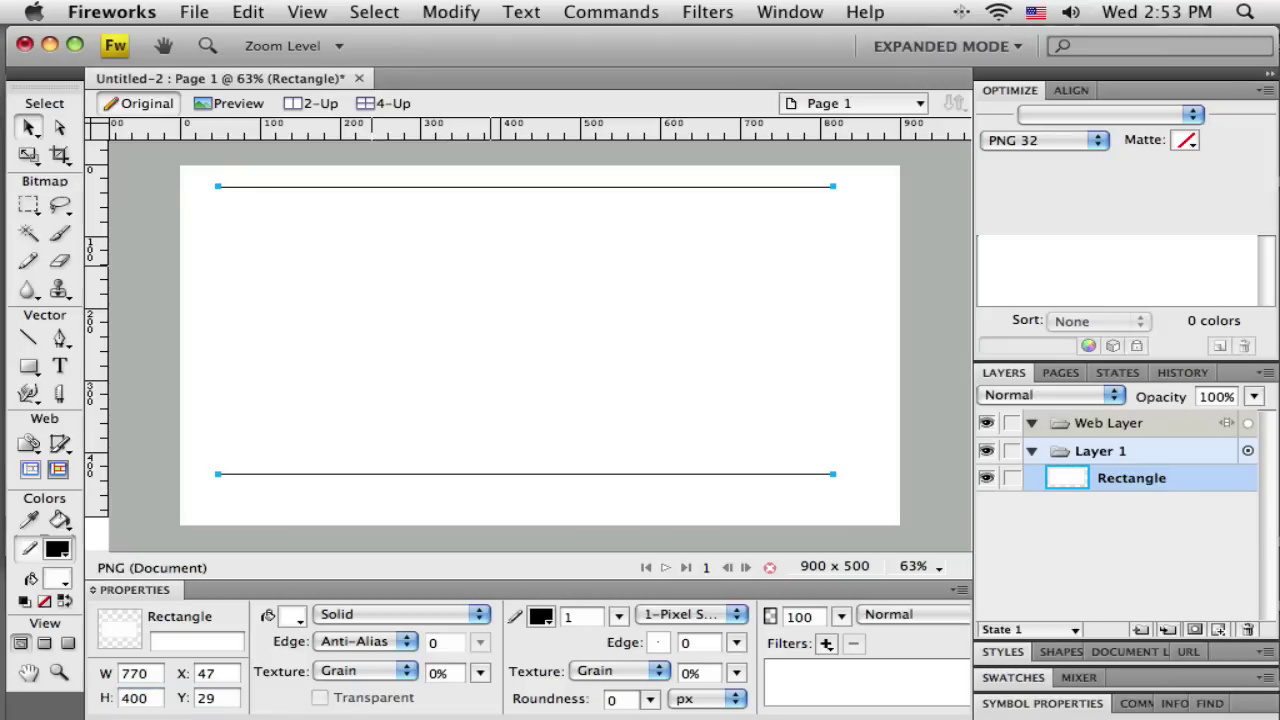
left_click_drag(508, 331, 515, 331)
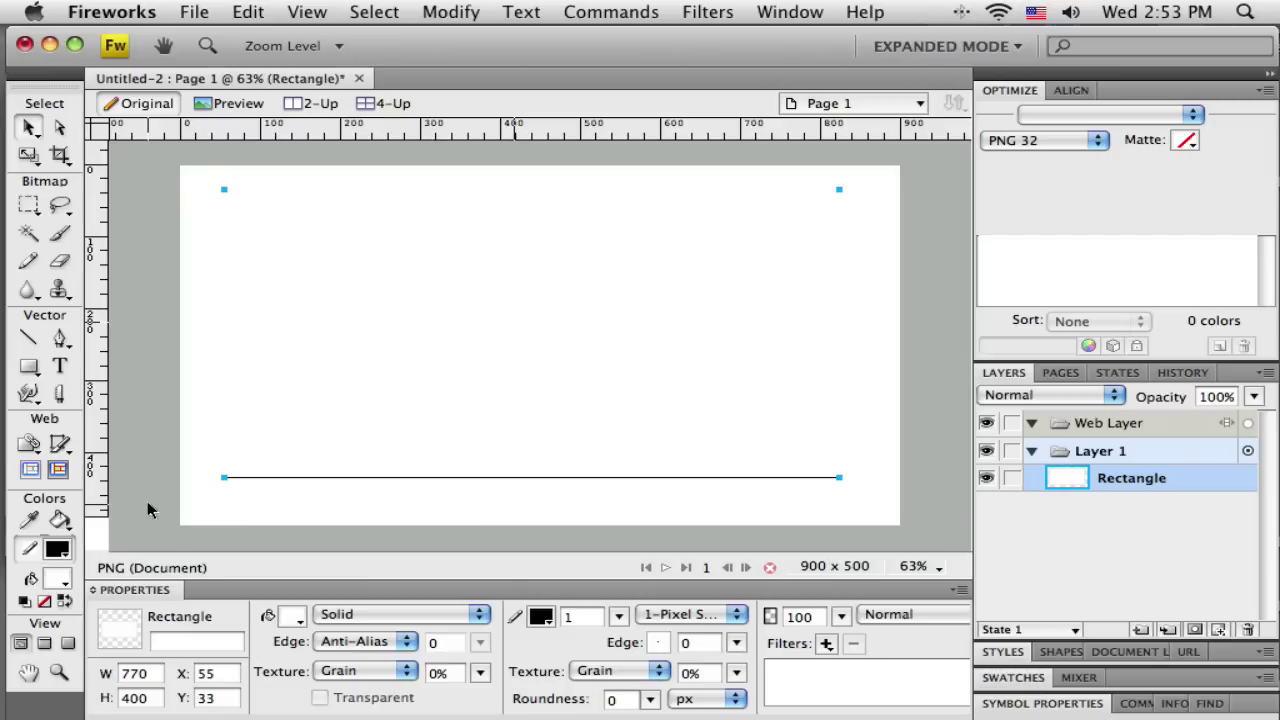
Step: Deselect the rectangle and change the document's canvas color to orange
left_click(135, 315)
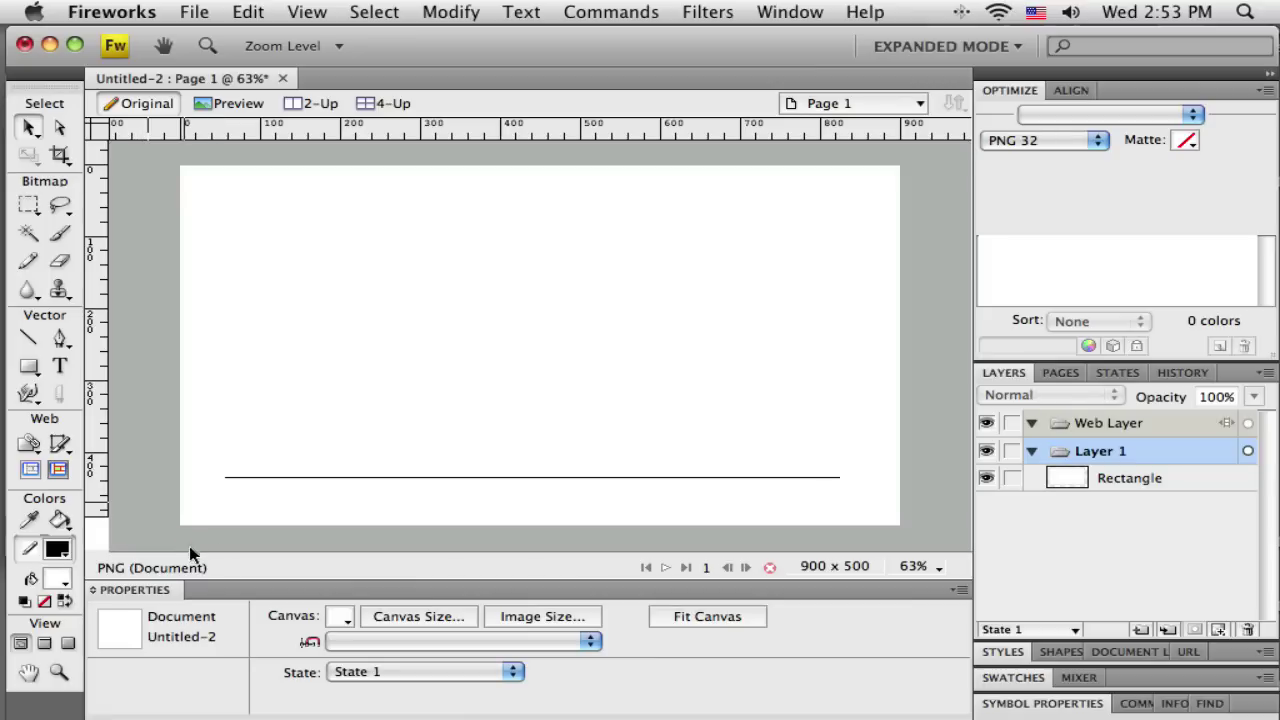
left_click(335, 618)
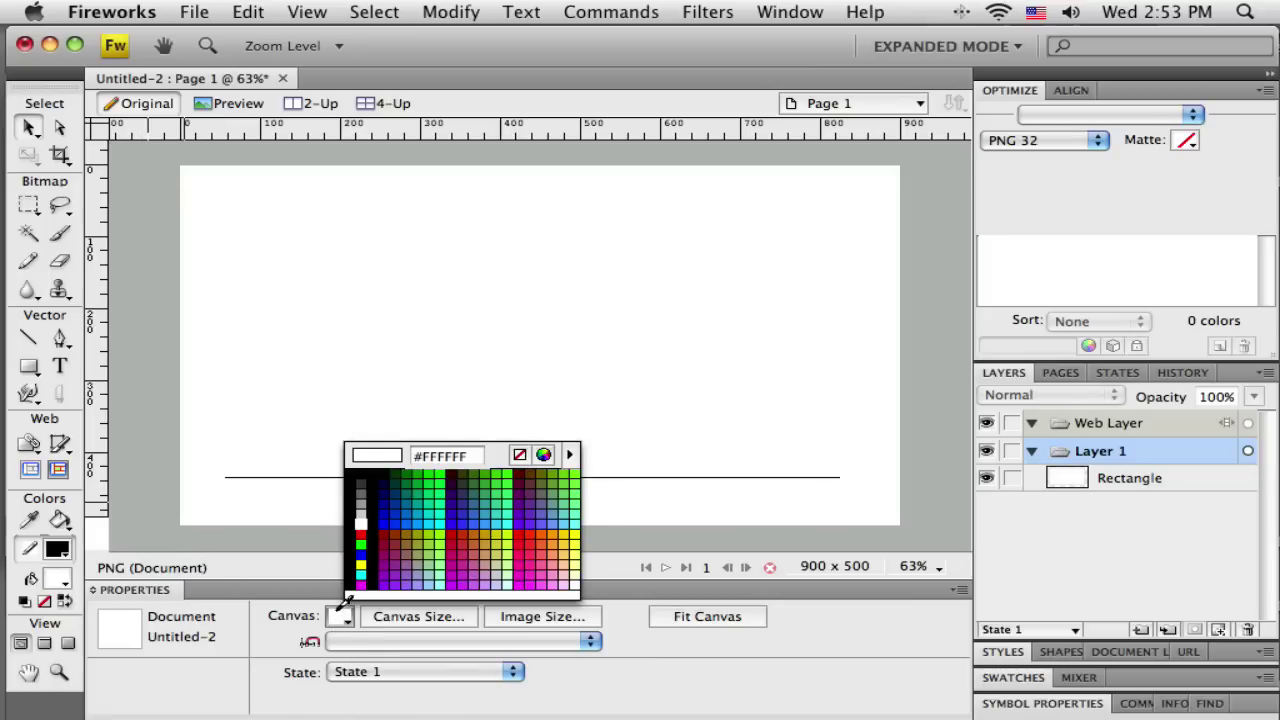
left_click(555, 530)
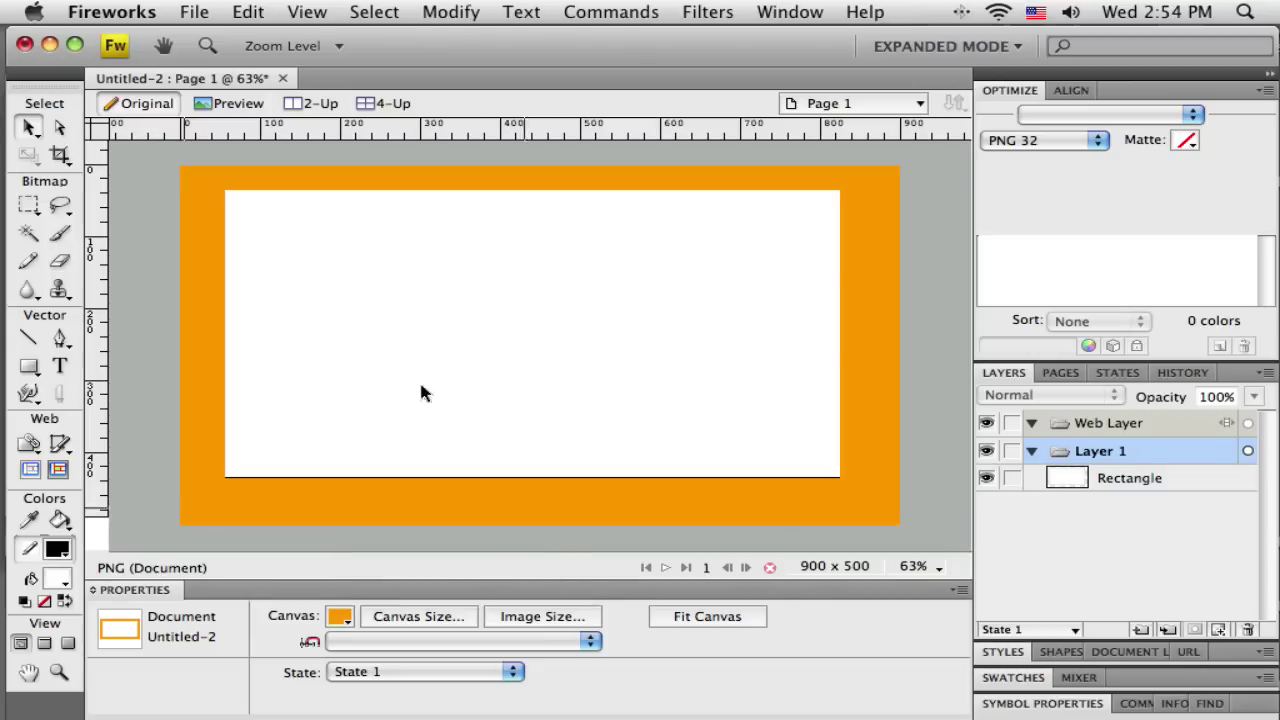
Step: Move the rectangle freehand around the orange canvas, finishing at about X 56, Y 31
left_click_drag(409, 361, 406, 360)
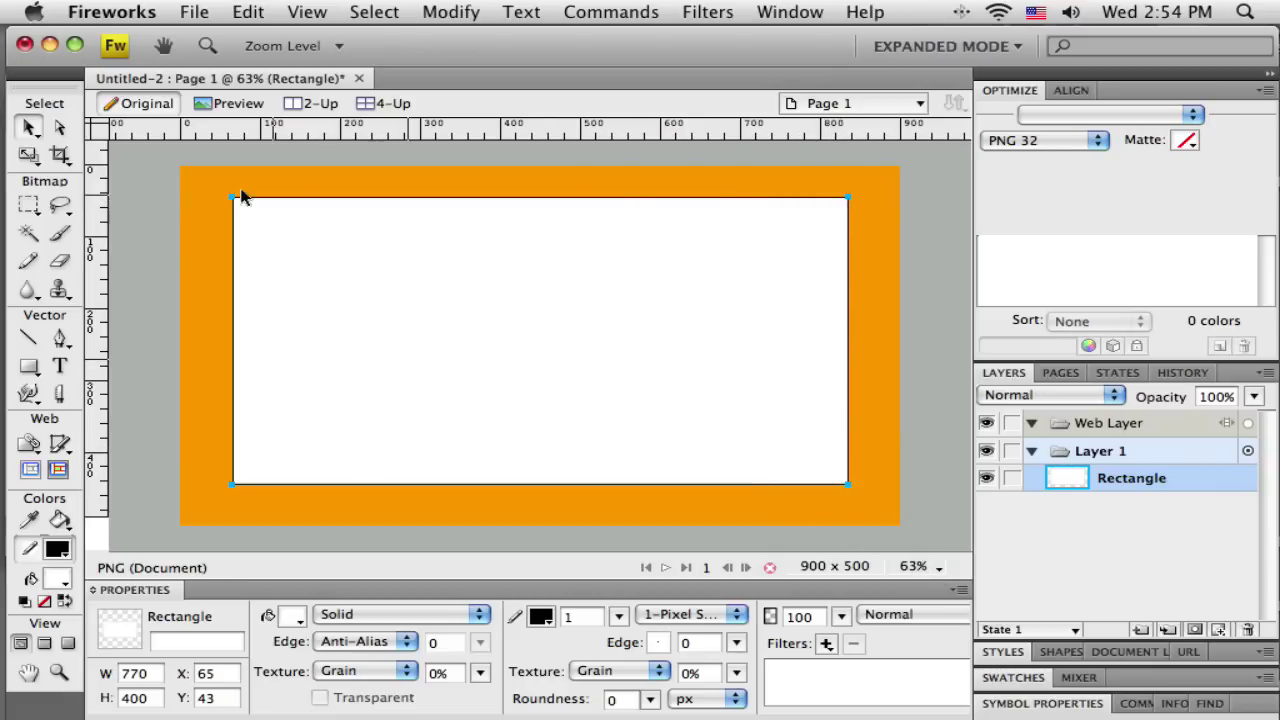
left_click_drag(370, 364, 389, 363)
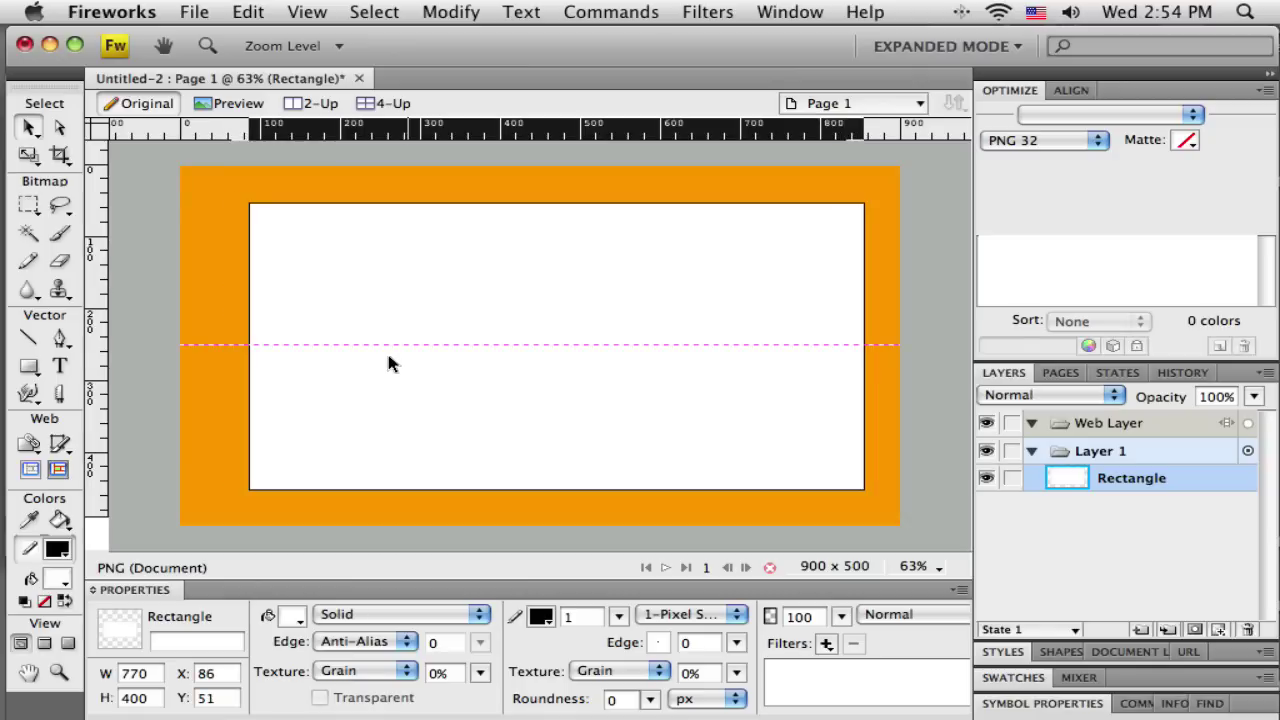
left_click_drag(490, 365, 471, 360)
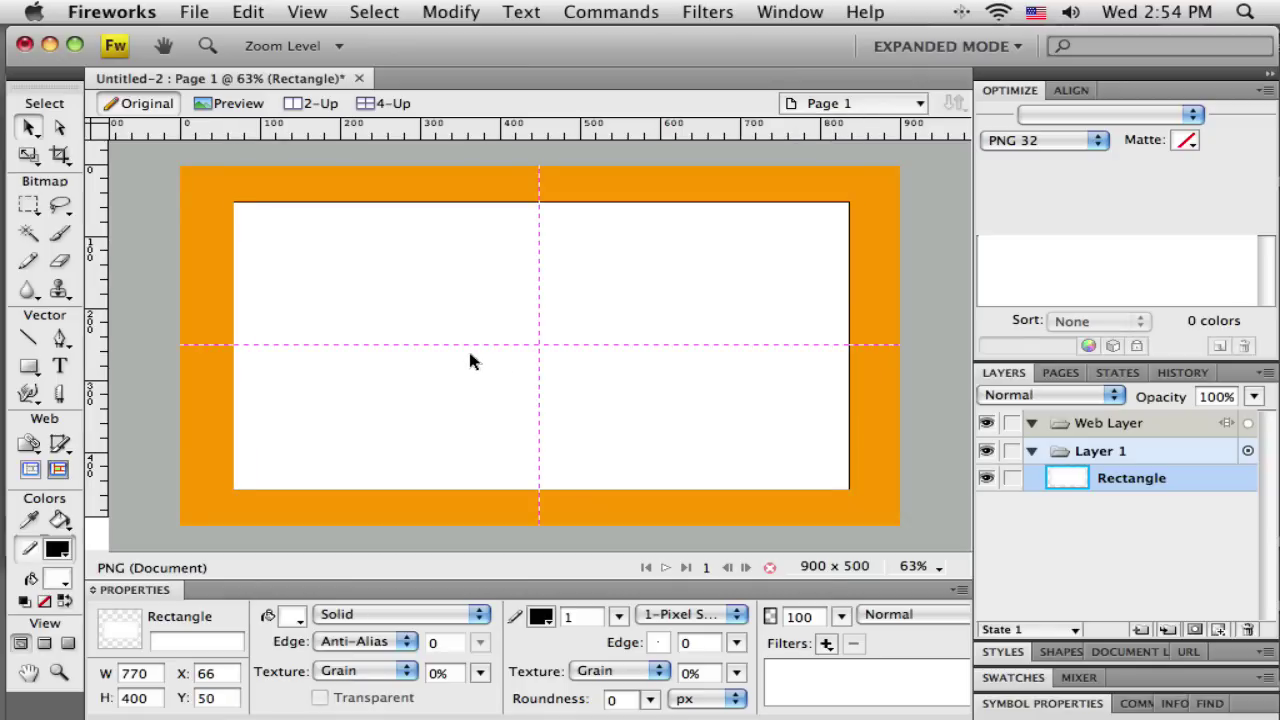
left_click_drag(506, 400, 508, 370)
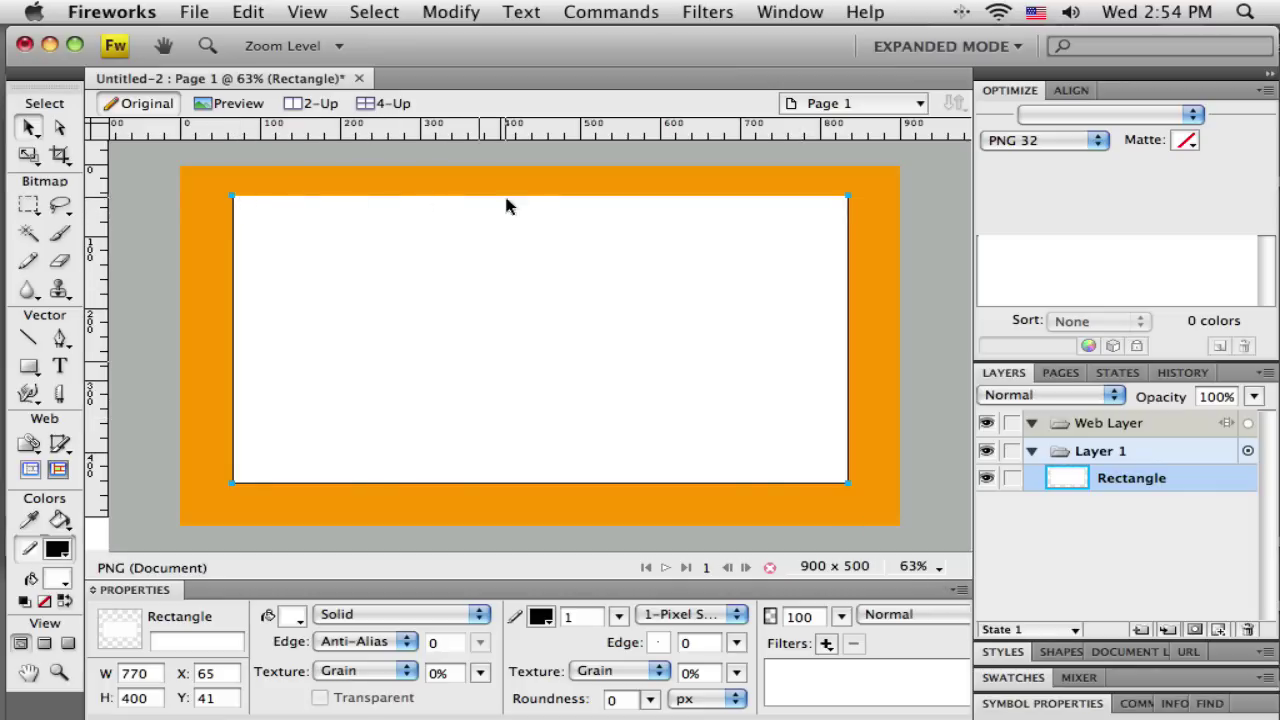
left_click_drag(643, 391, 550, 338)
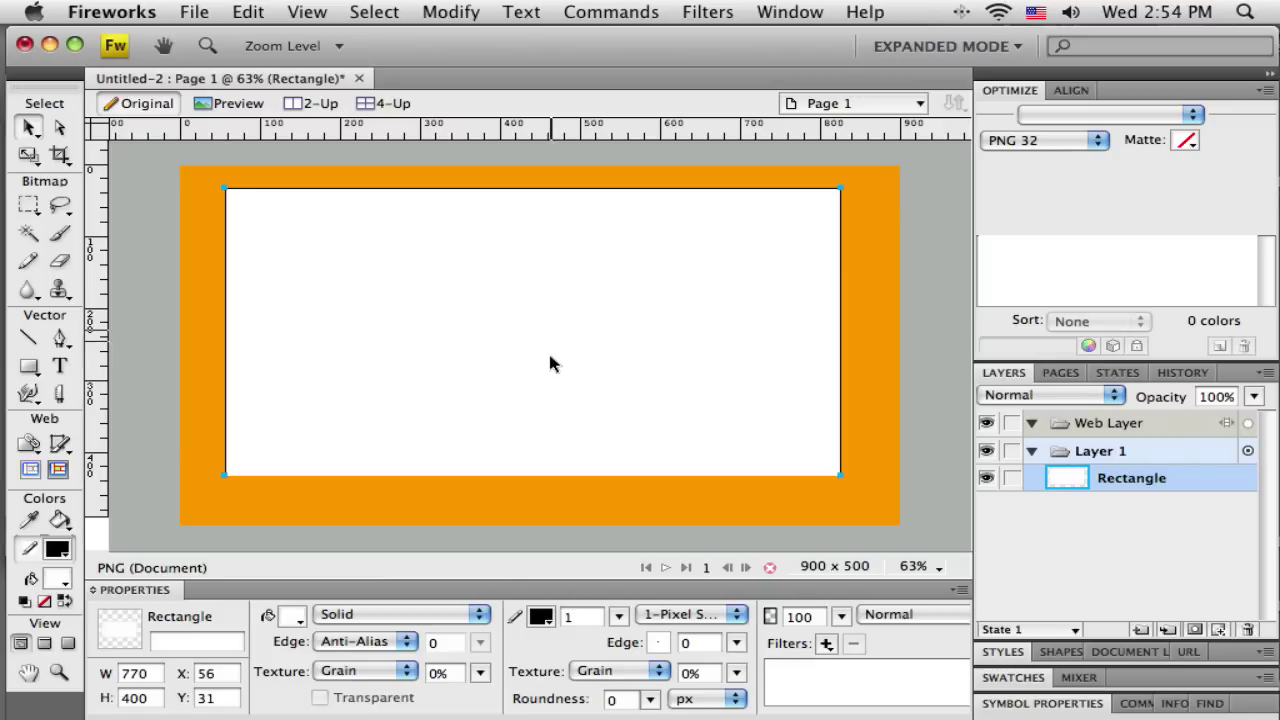
Step: Position the rectangle exactly at X 50 and Y 50
left_click(203, 673)
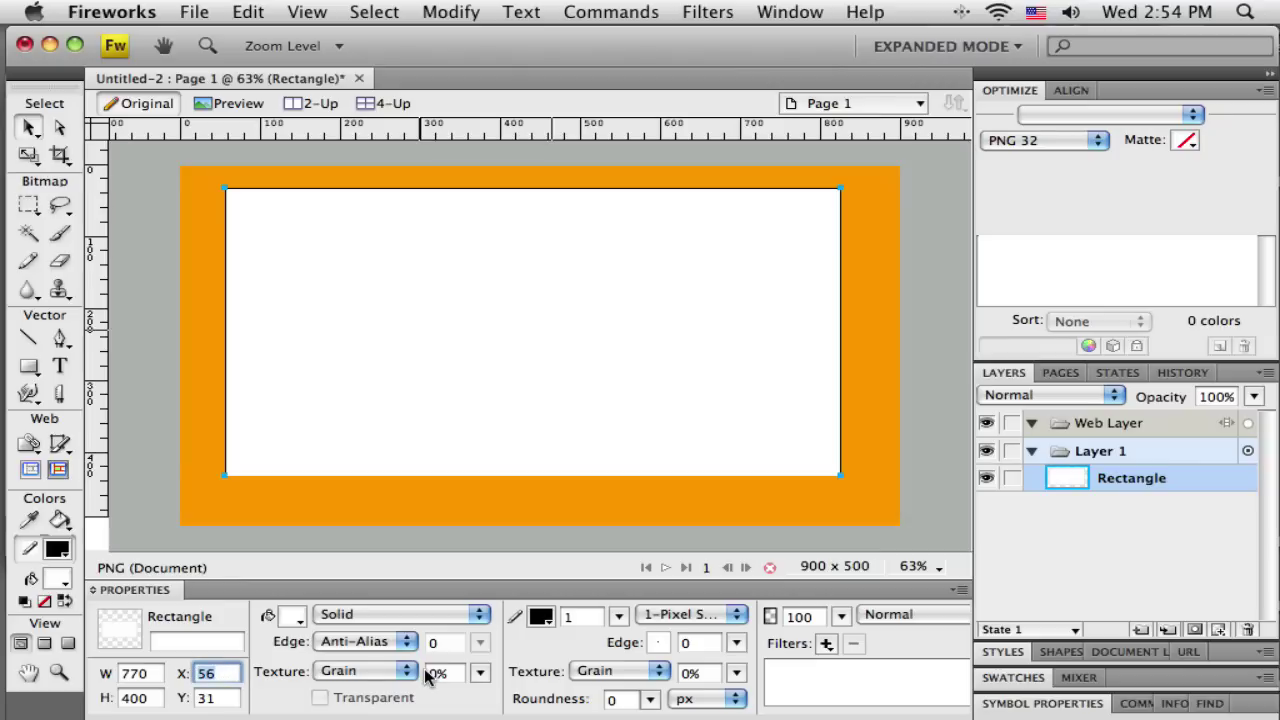
type("50")
key("Tab")
type("50")
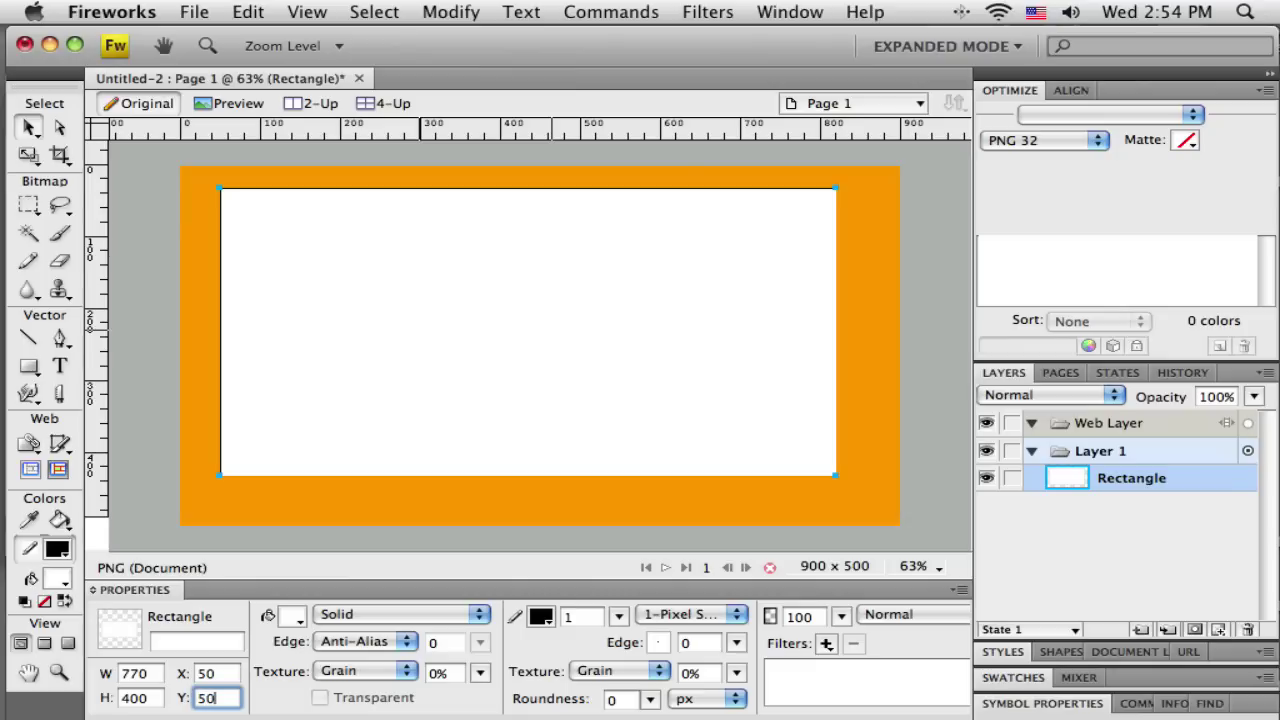
key("Return")
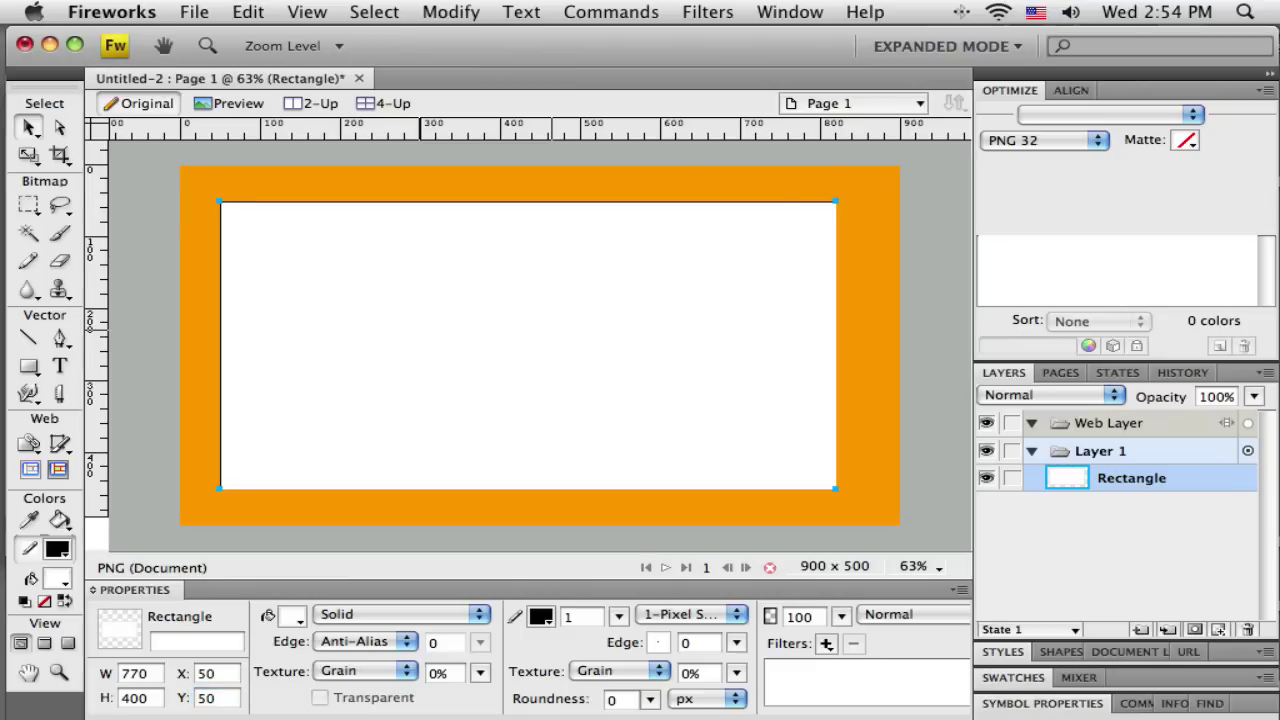
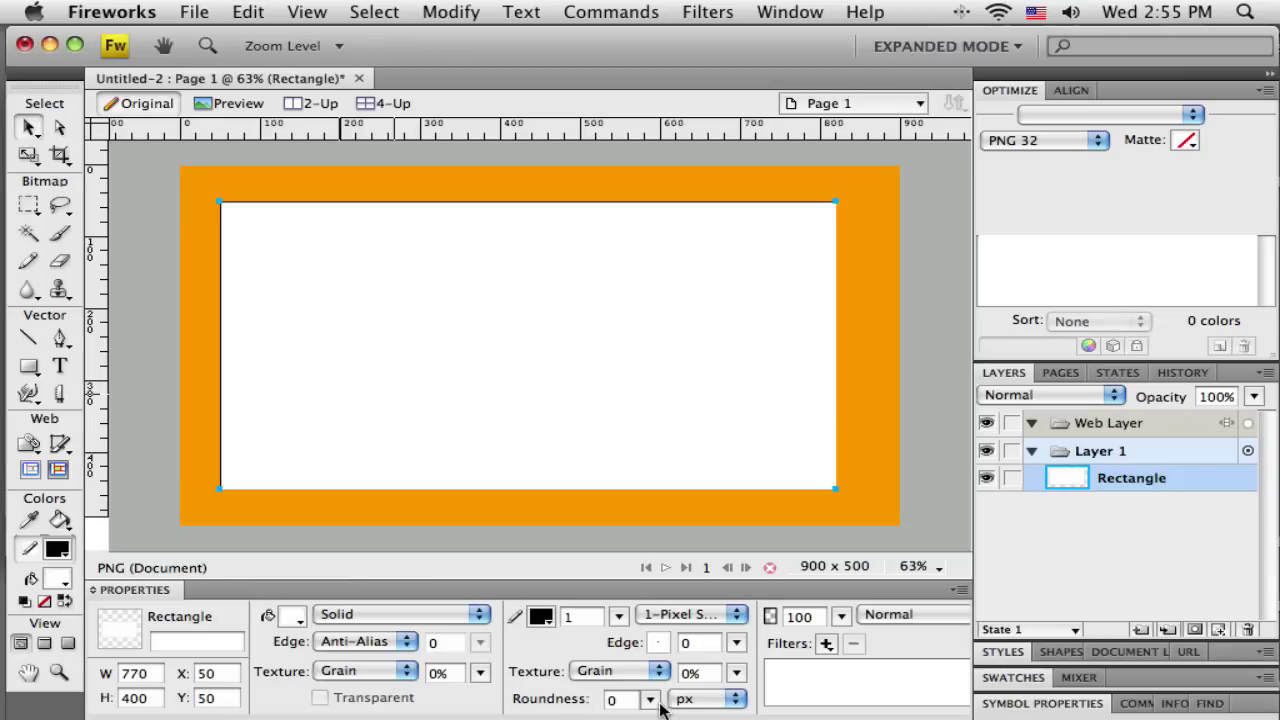
Step: Set the rectangle's corner roundness to 10 px and inspect its lower-left corner up close
left_click_drag(651, 700, 651, 695)
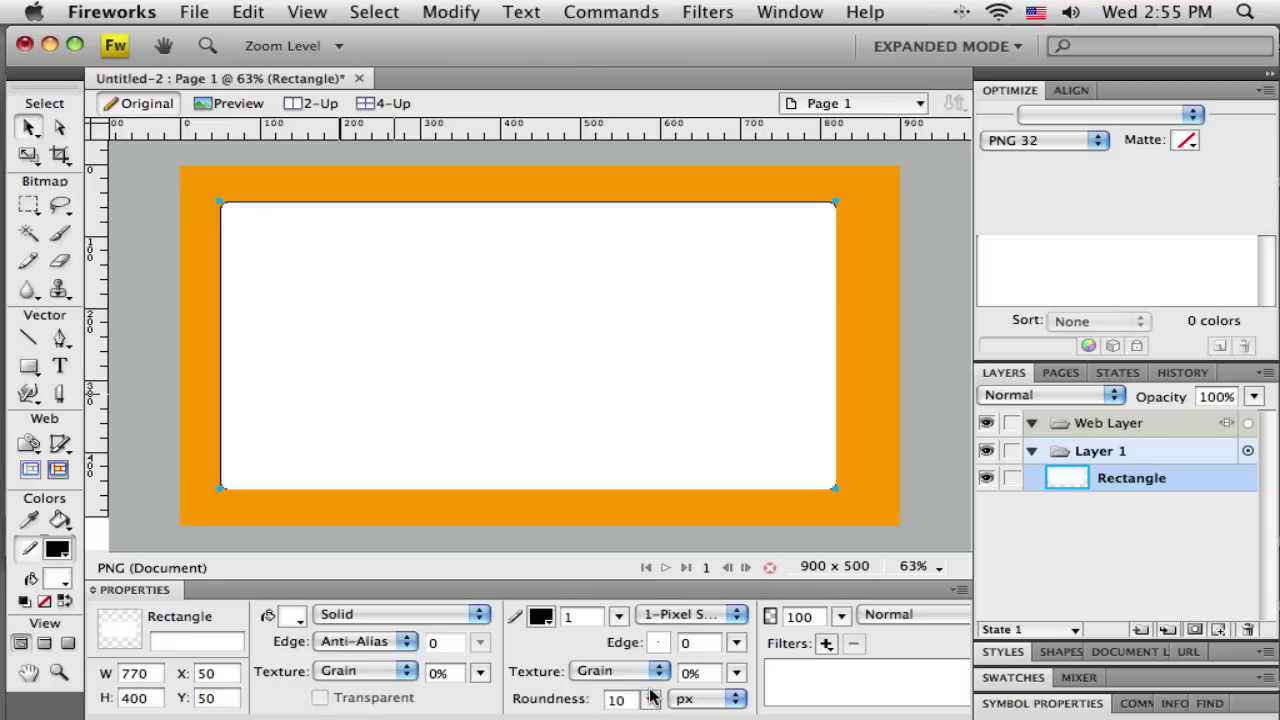
left_click(615, 537)
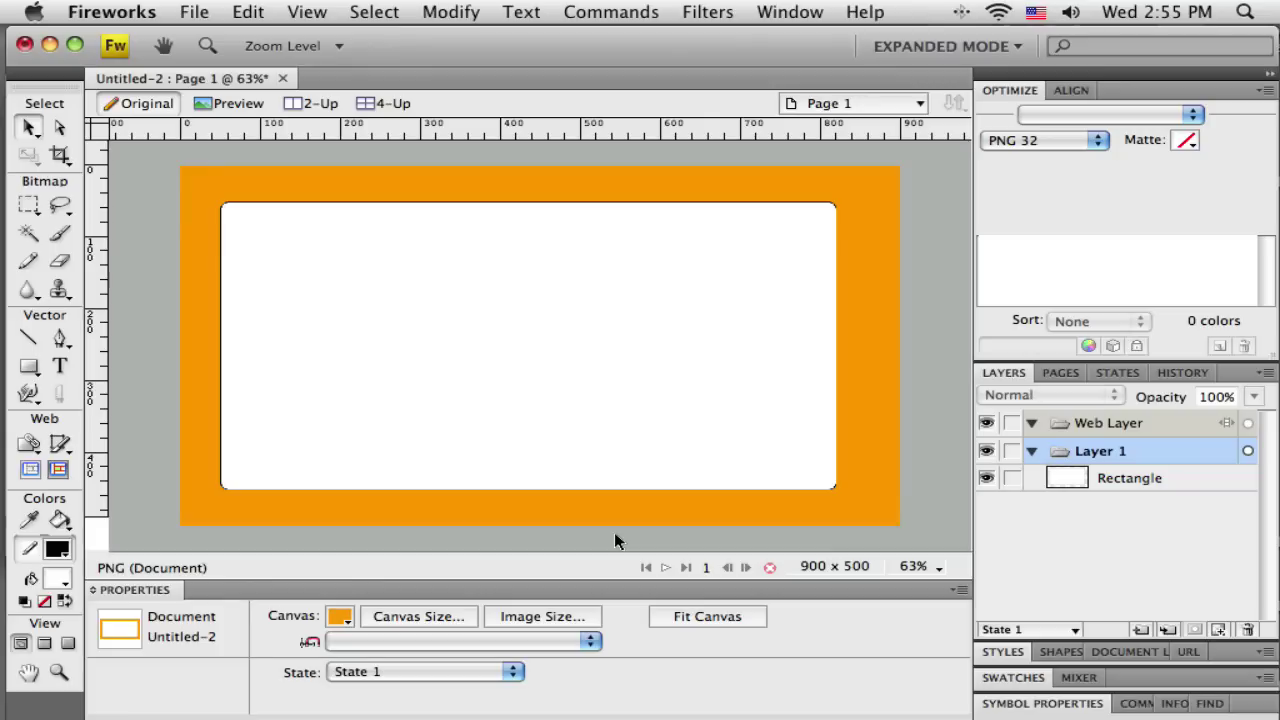
key("super+1")
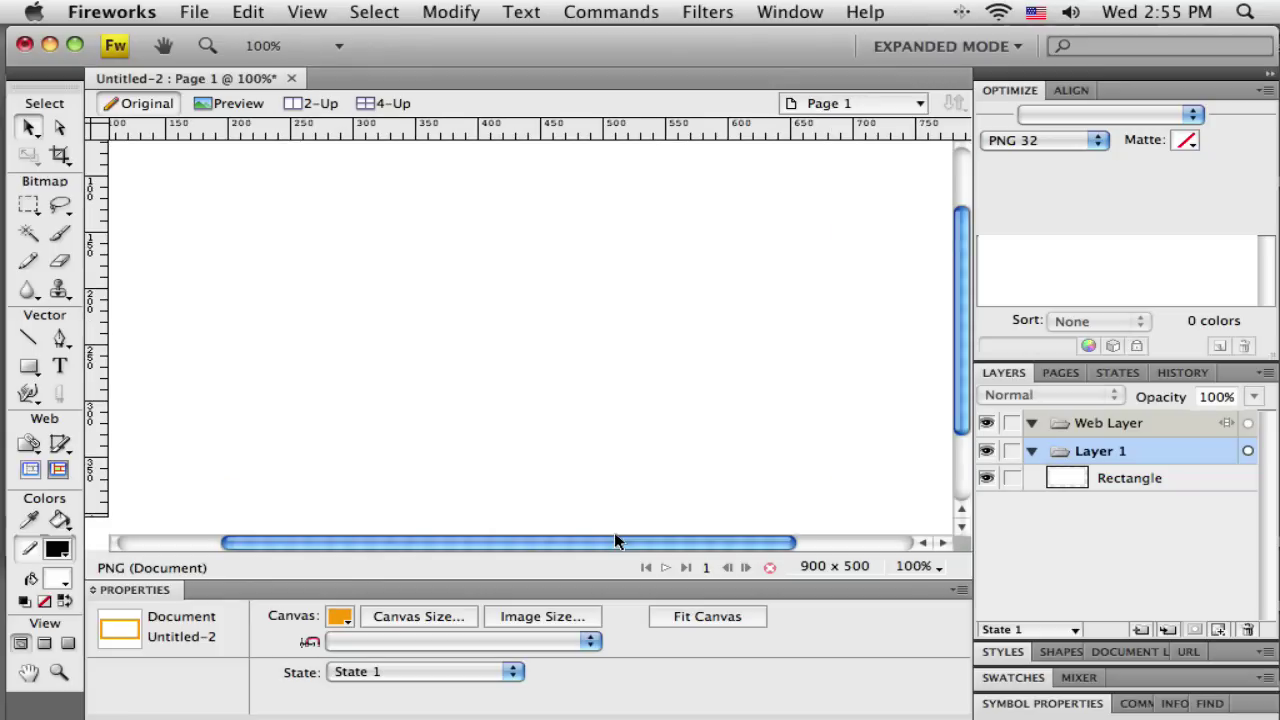
left_click(920, 566)
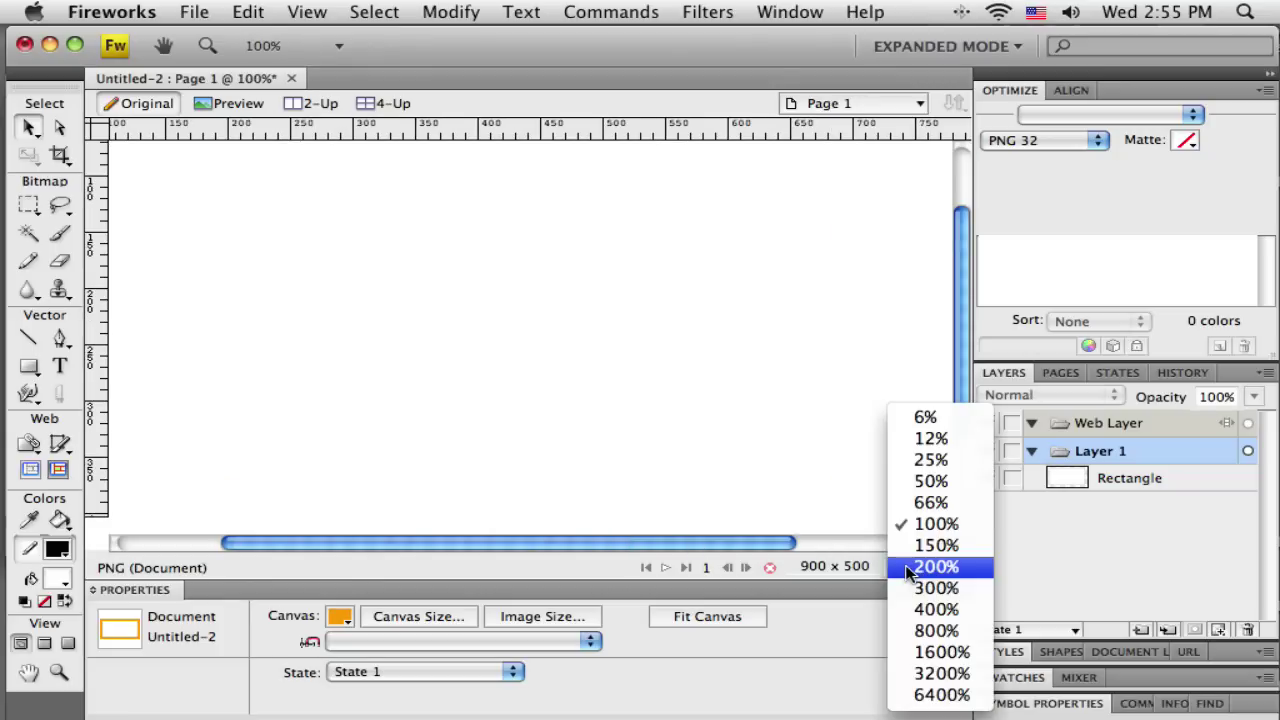
left_click(927, 505)
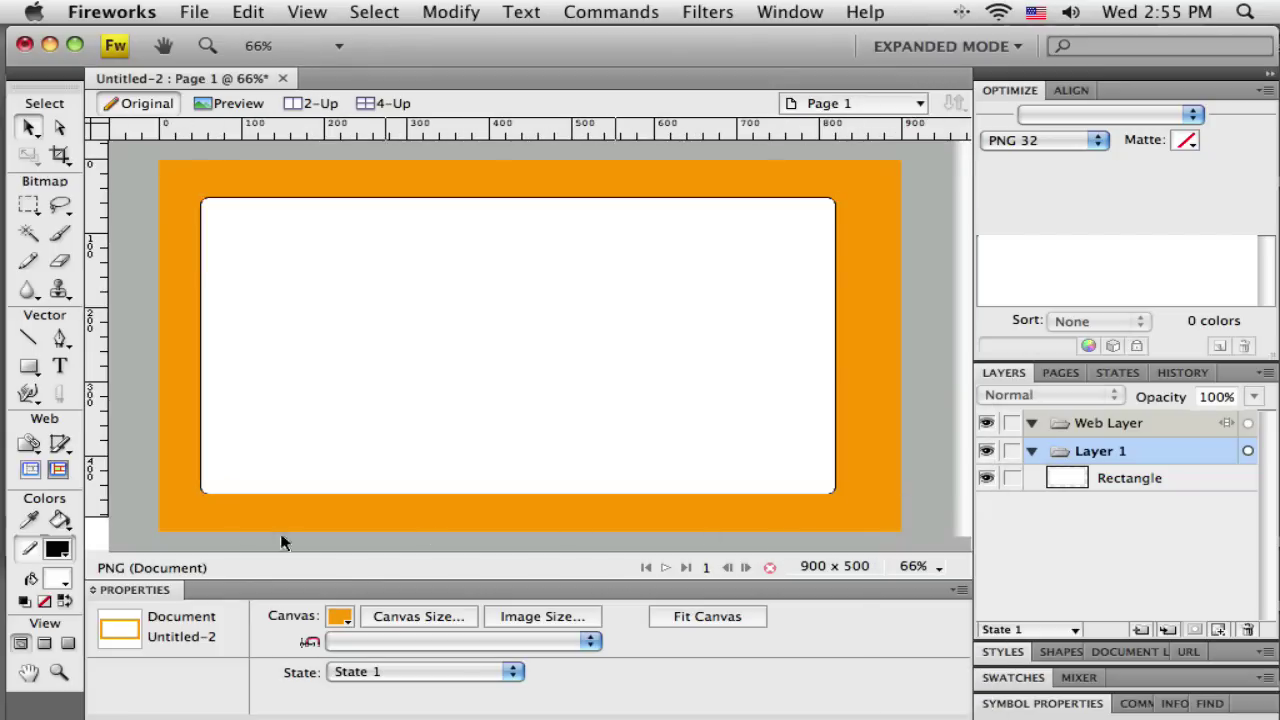
left_click(61, 672)
left_click_drag(151, 456, 290, 527)
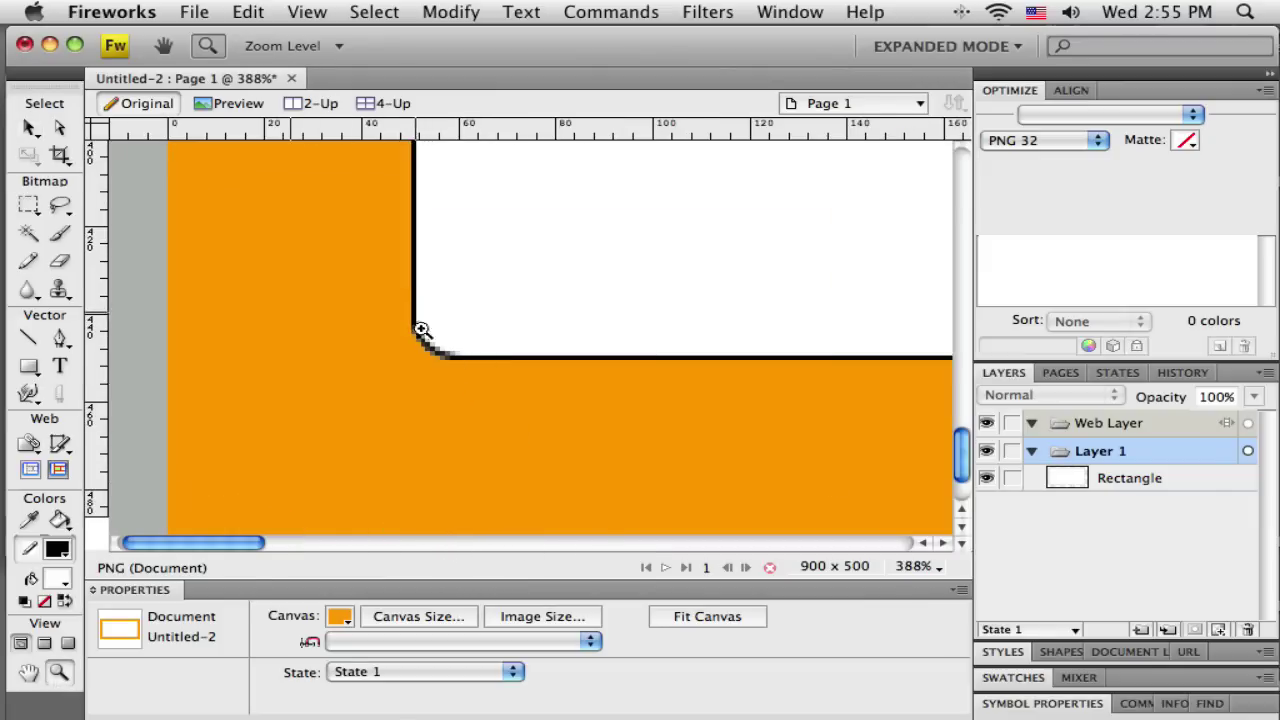
left_click(29, 127)
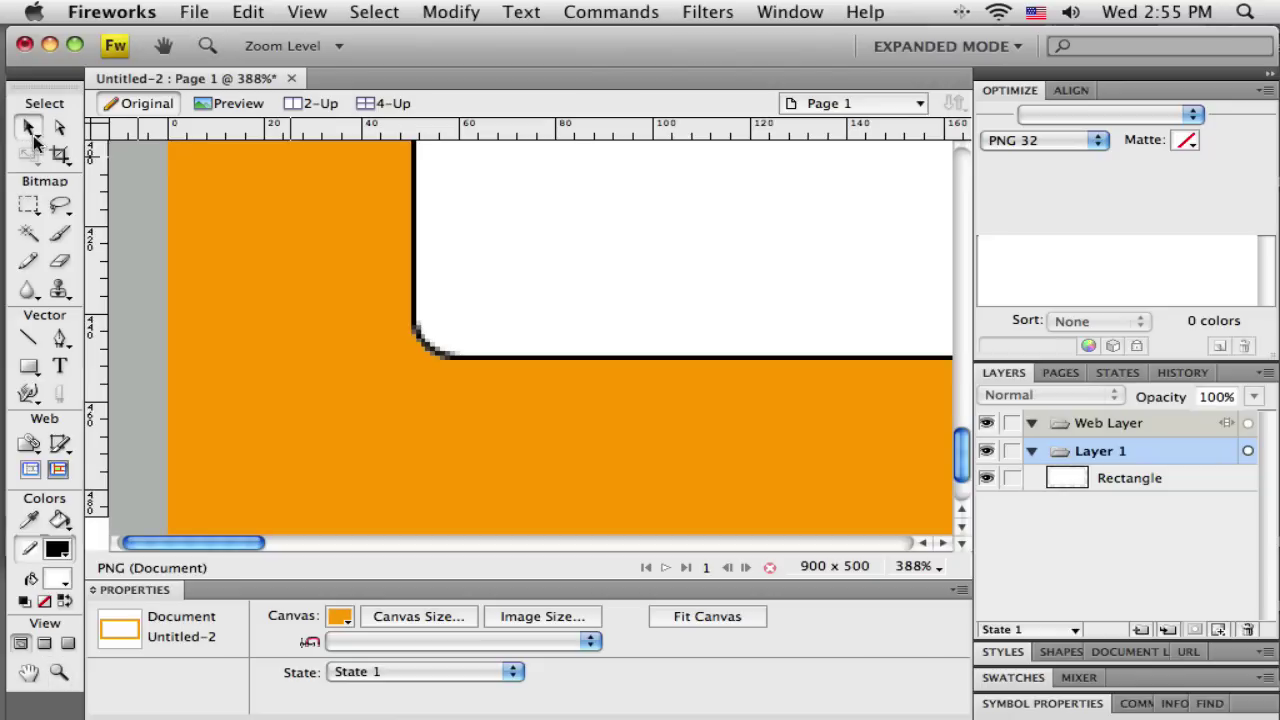
Step: Select the white rectangle and set its stroke category to the Basic Soft Line
left_click(506, 350)
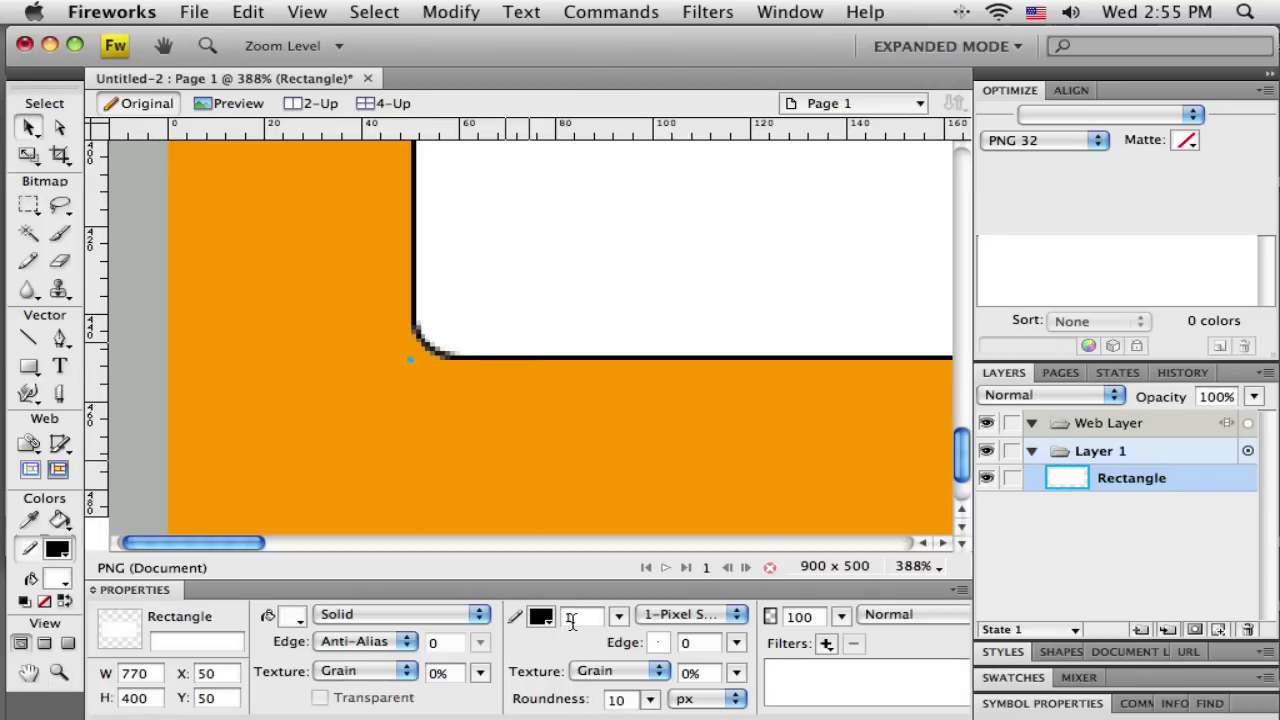
left_click(658, 620)
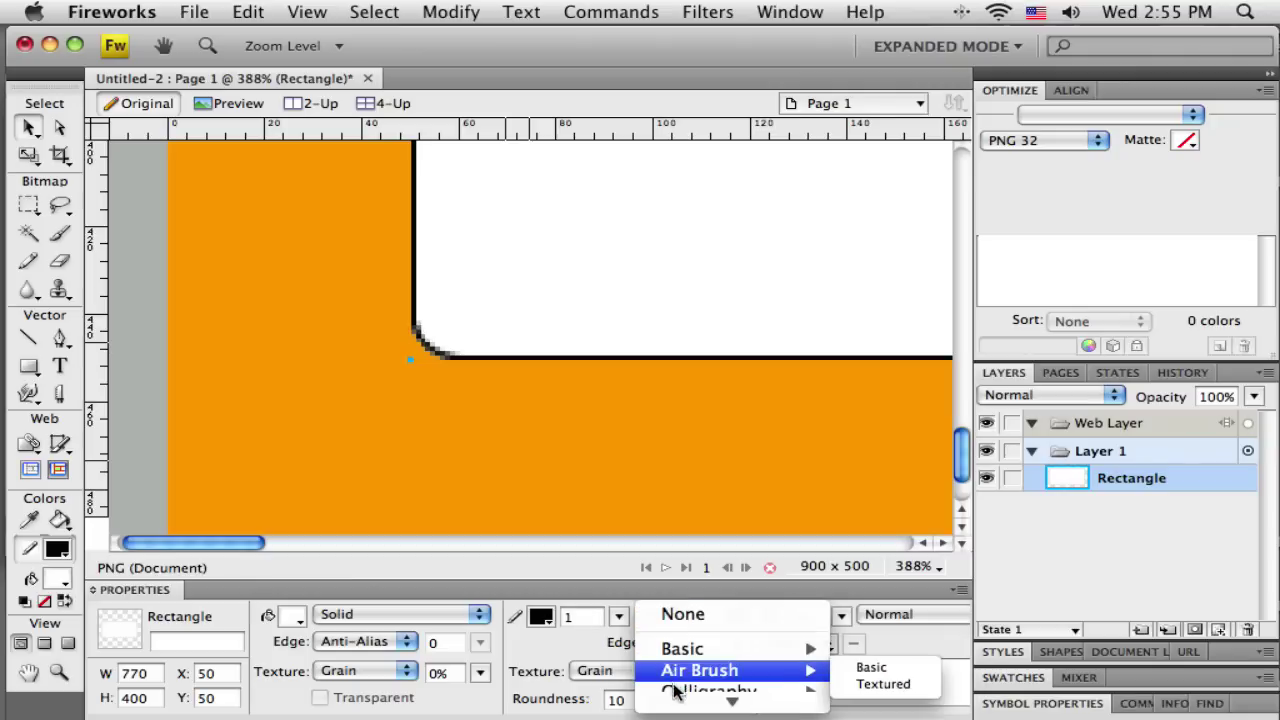
mouse_move(688, 651)
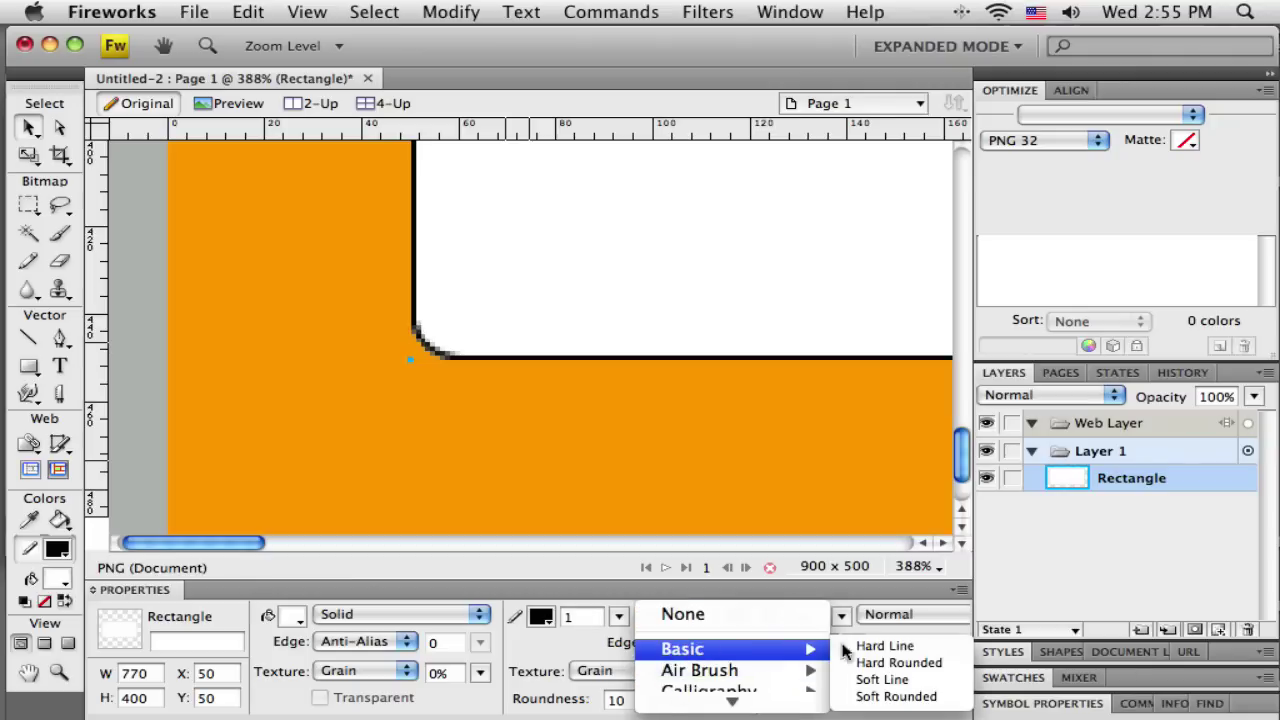
left_click(884, 680)
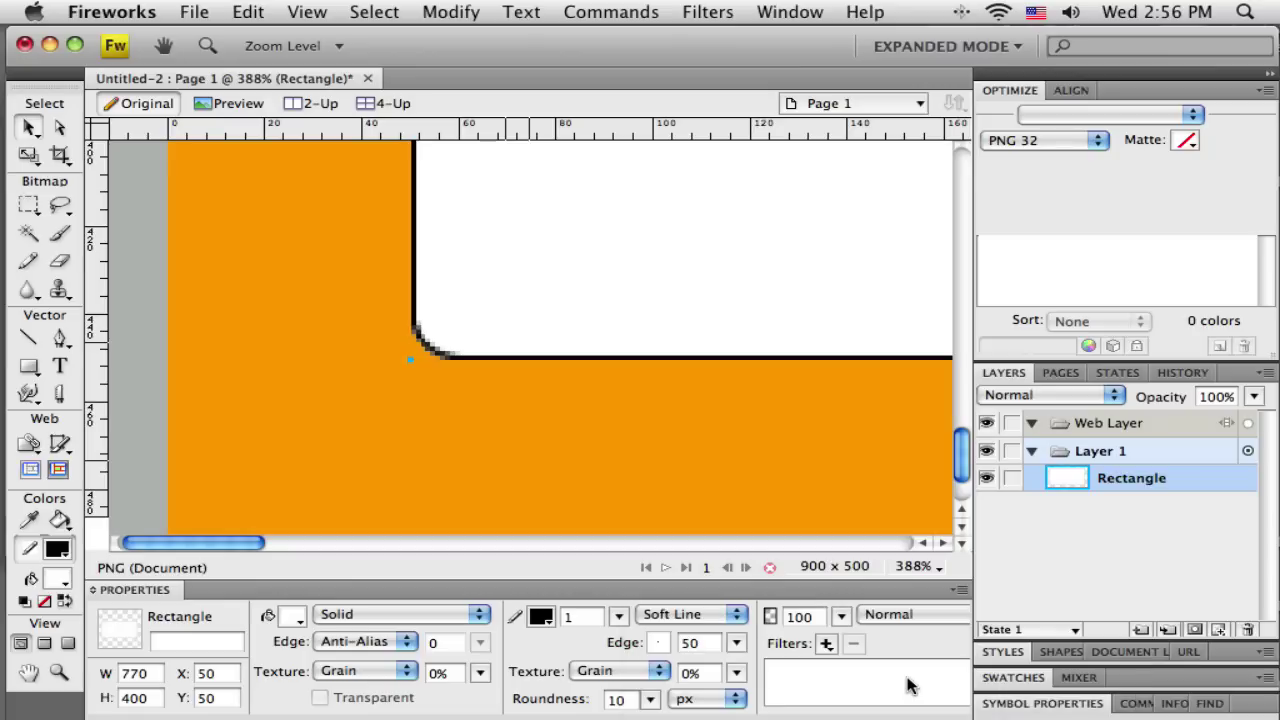
Step: Try the Basic Hard Line stroke on the rectangle to compare its rounded corner
left_click(707, 615)
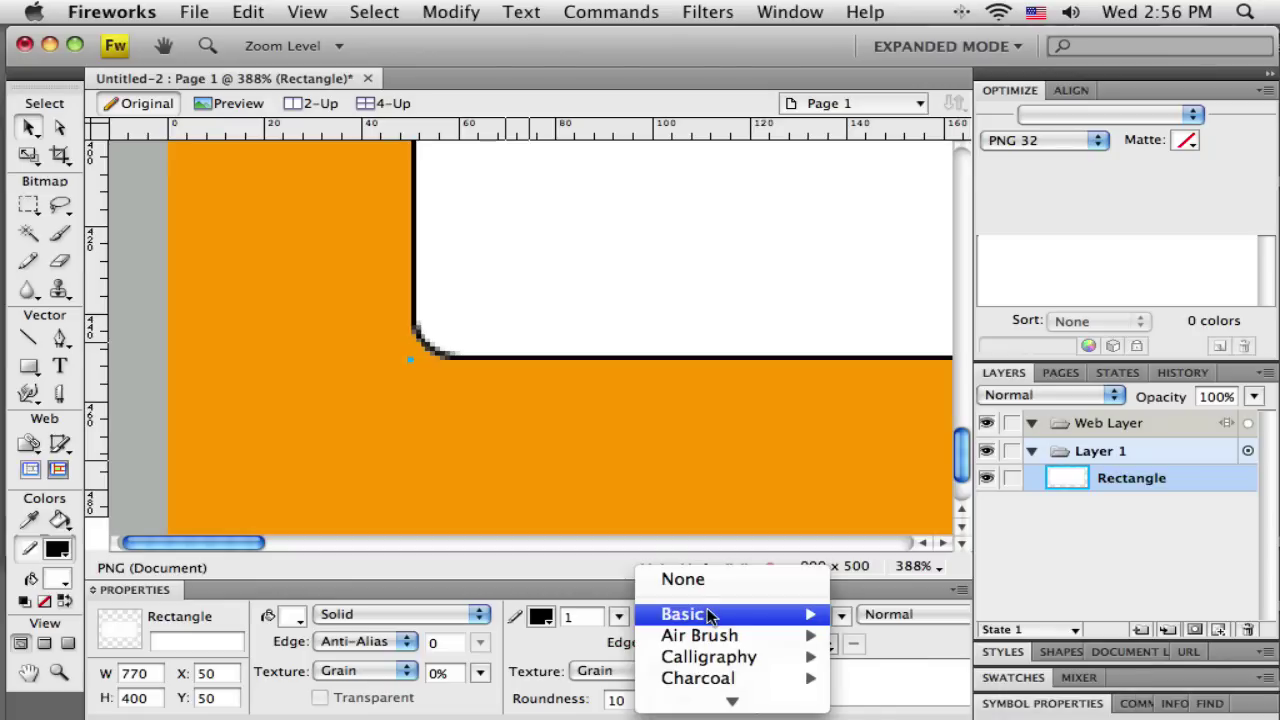
mouse_move(710, 616)
left_click(884, 614)
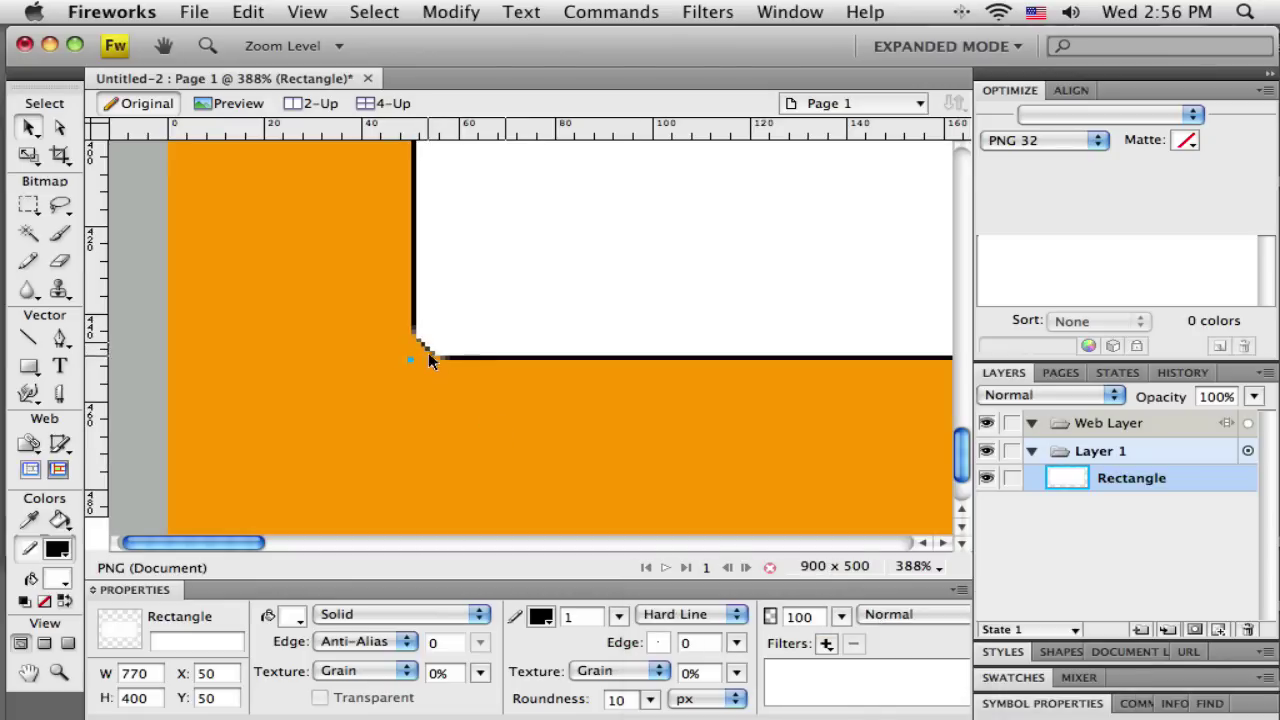
Step: Change the rectangle's stroke back to Basic Soft Line and deselect the rectangle
left_click(739, 617)
mouse_move(741, 660)
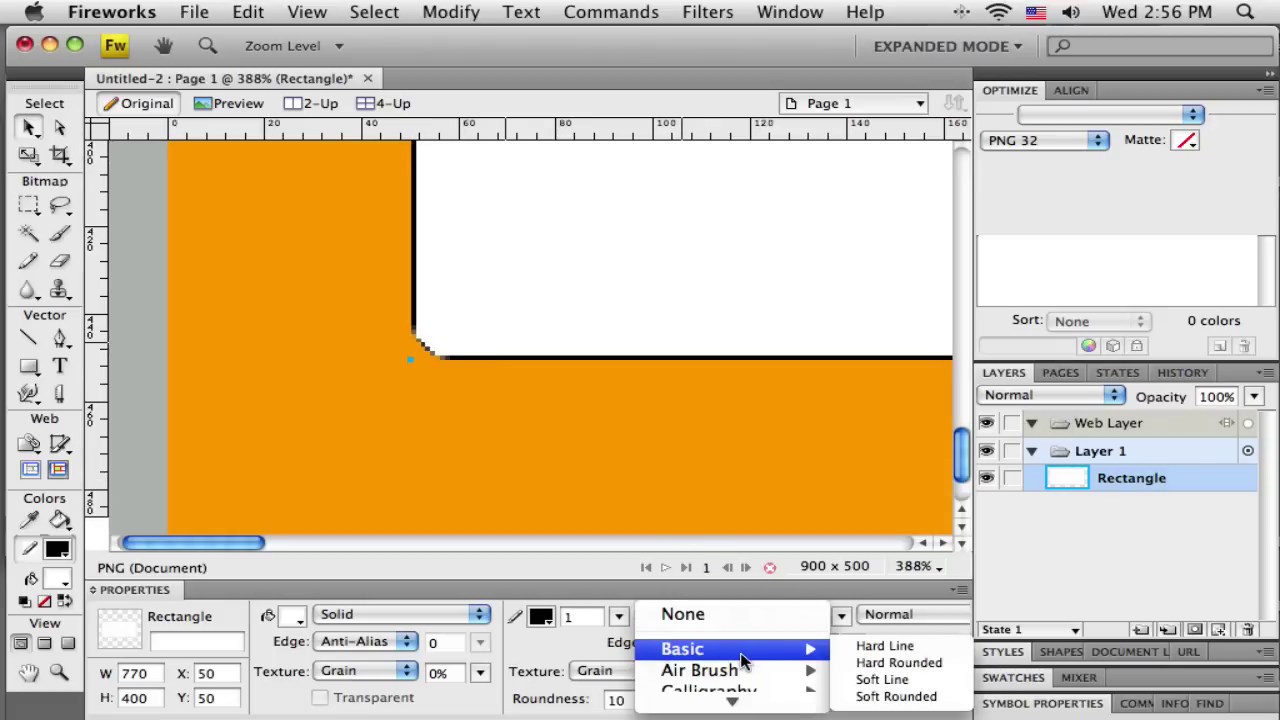
left_click(882, 680)
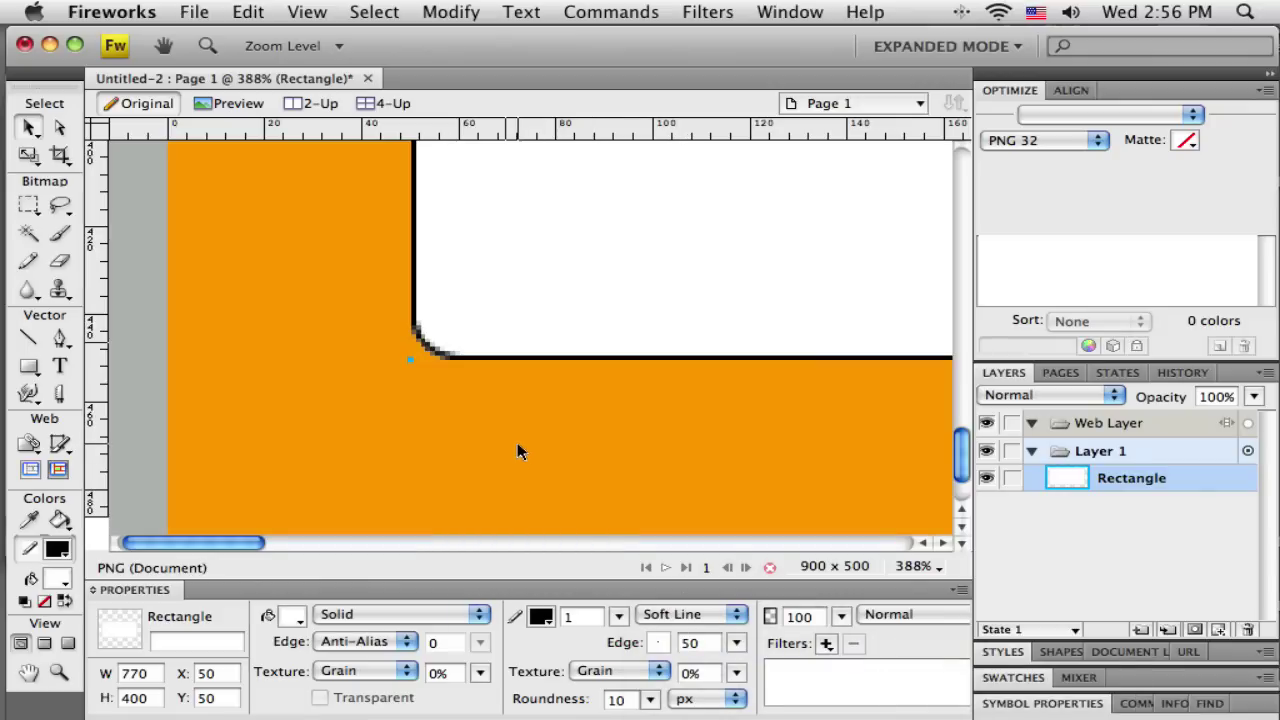
key("super+d")
Step: Copy the white rectangle and paste the duplicate directly over the original
left_click(922, 566)
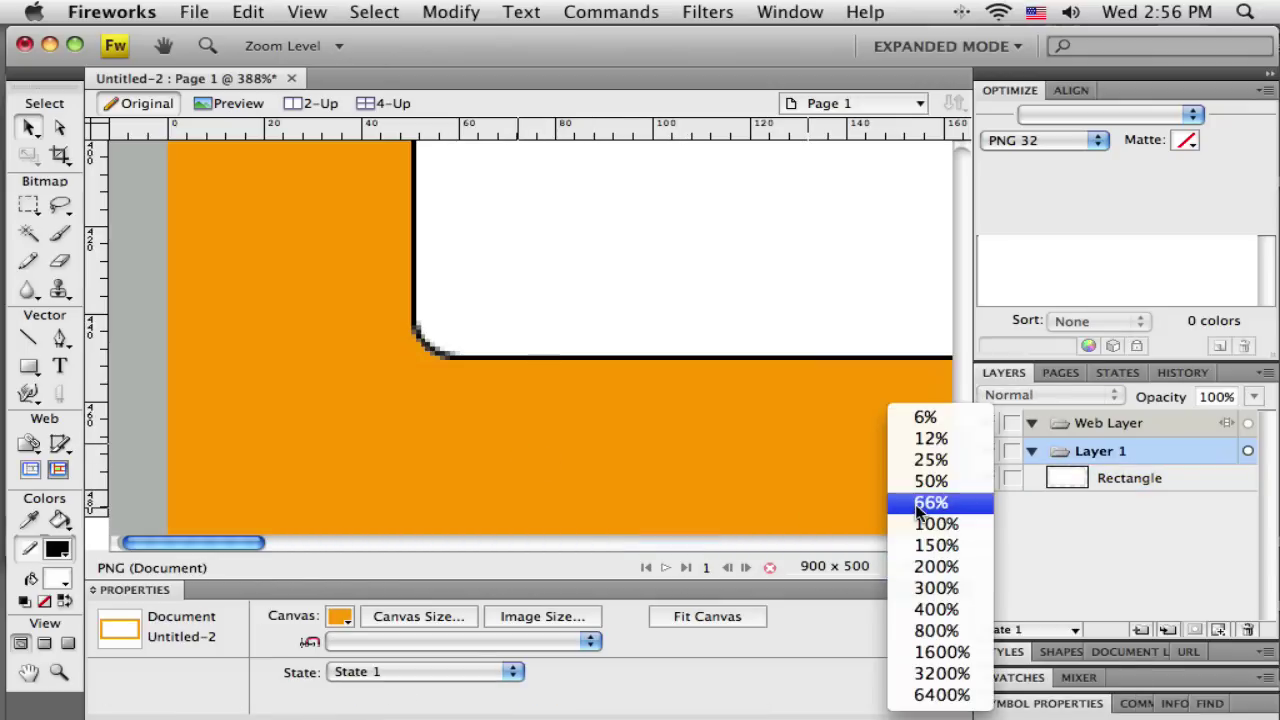
left_click(915, 502)
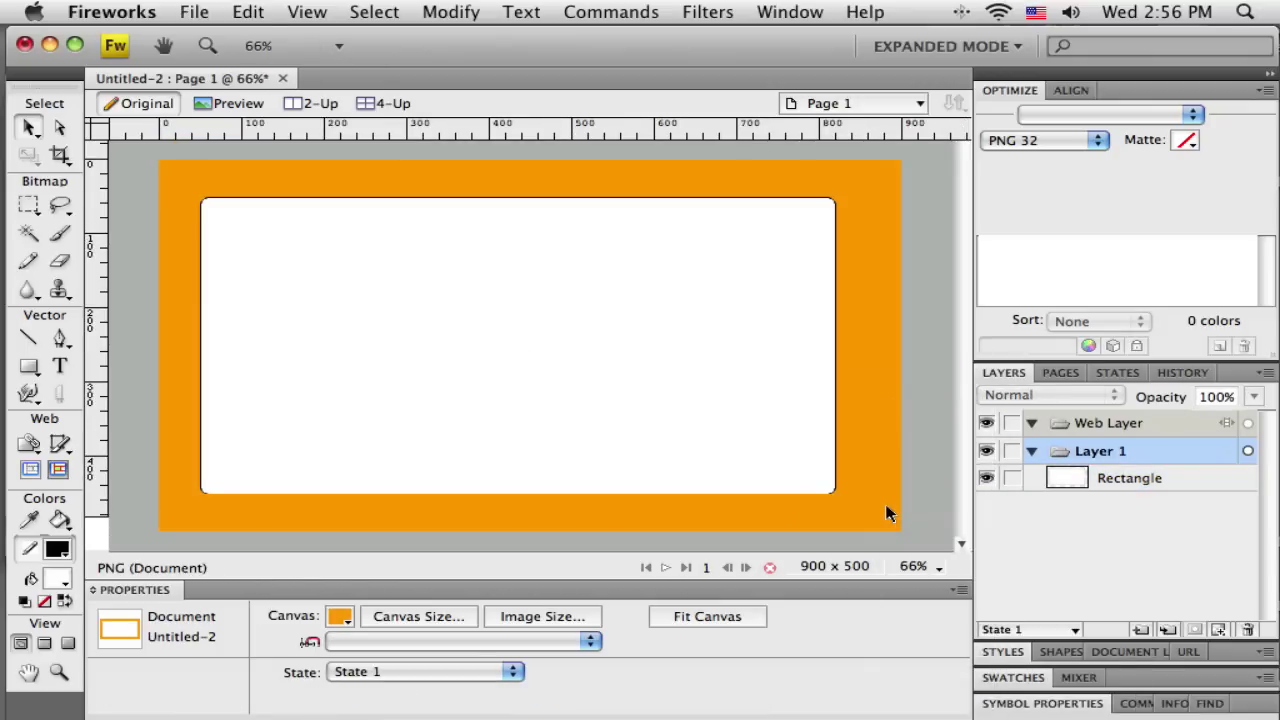
left_click(686, 413)
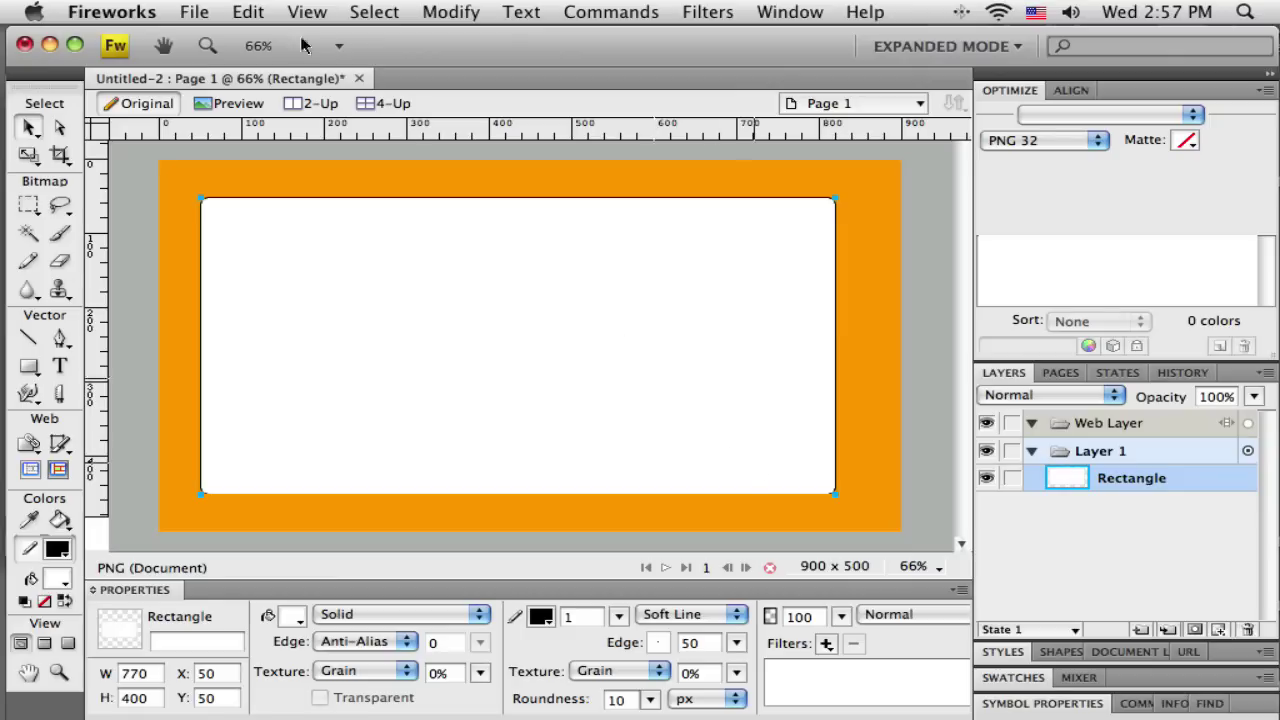
left_click(250, 12)
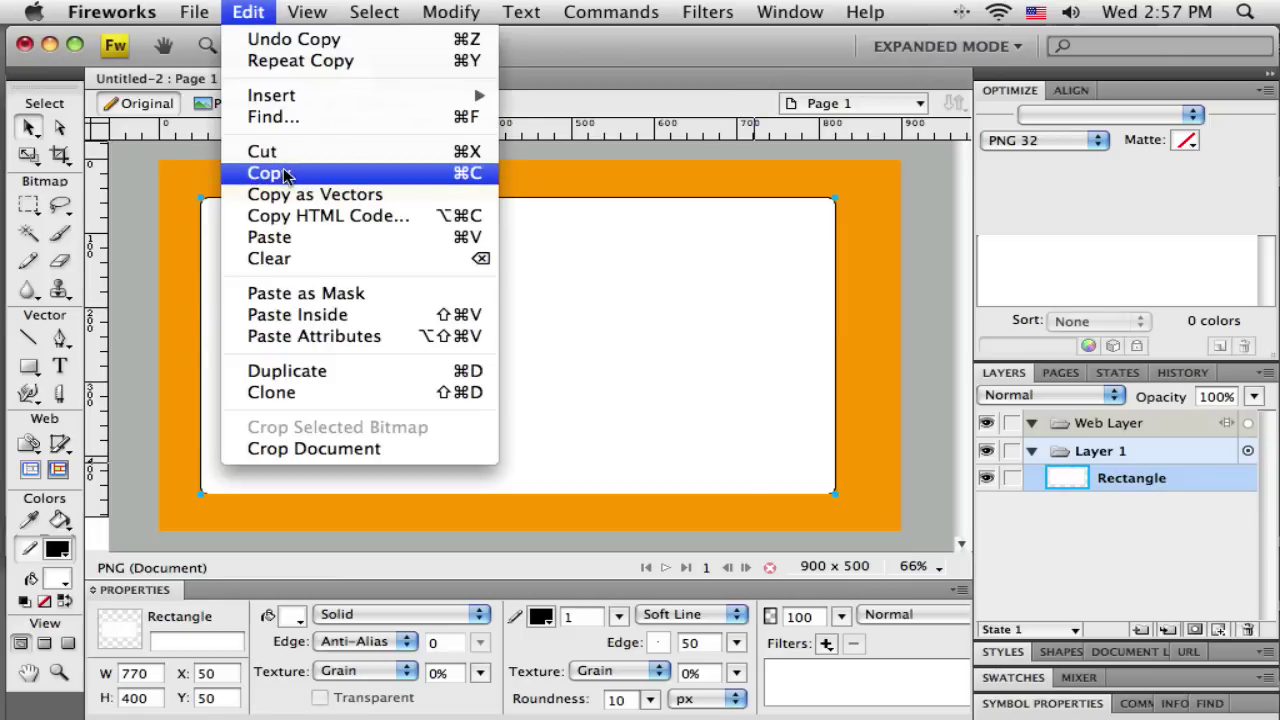
left_click(286, 172)
left_click(250, 12)
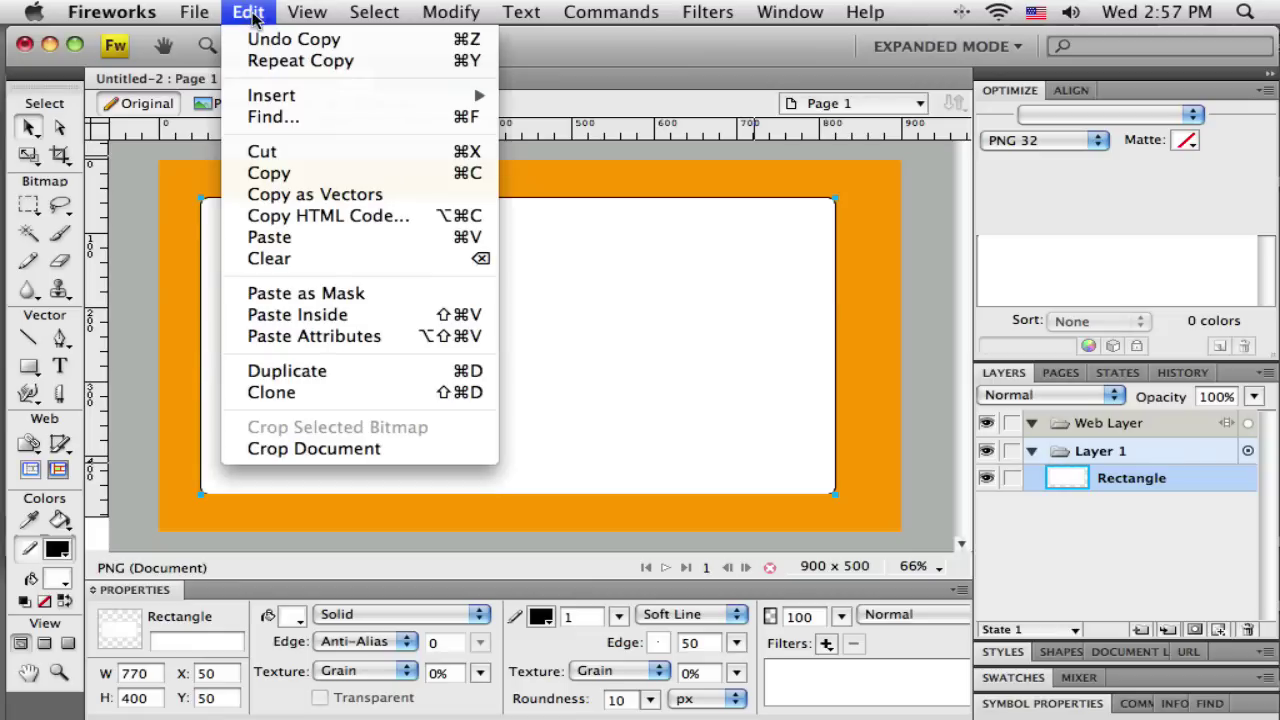
left_click(269, 237)
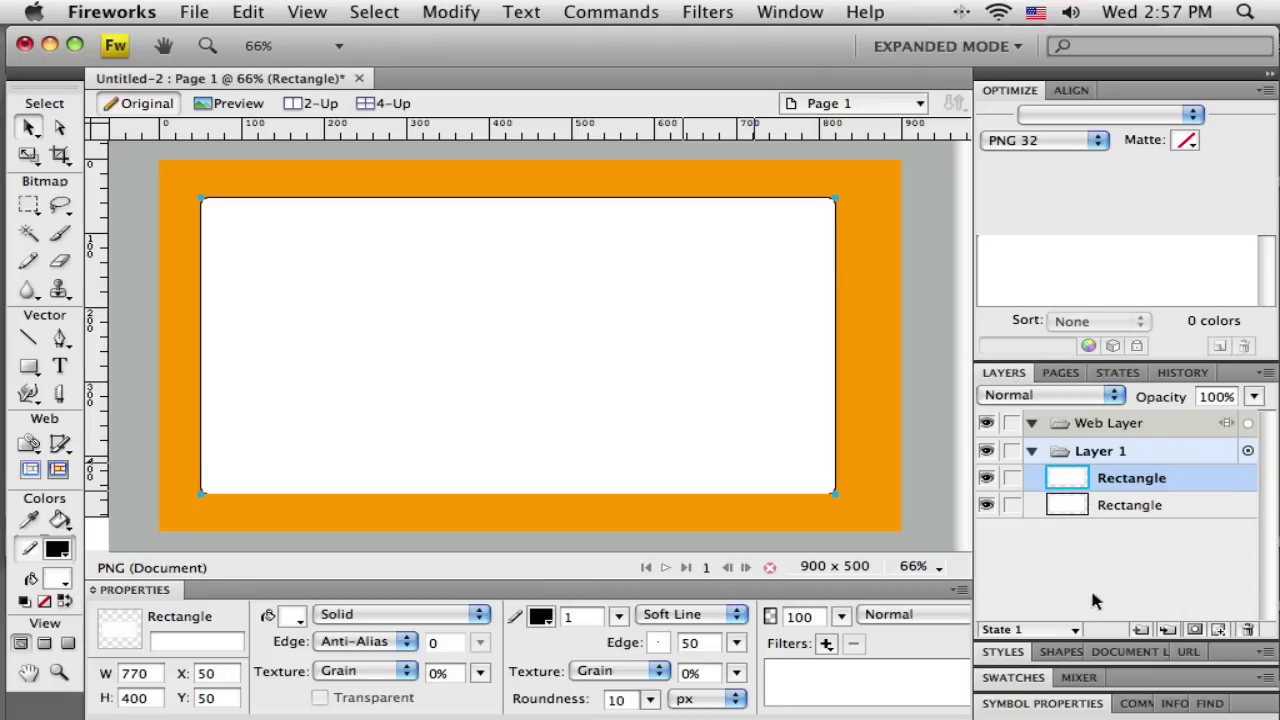
Step: Clone the pasted rectangle twice in place within Layer 1
left_click(790, 12)
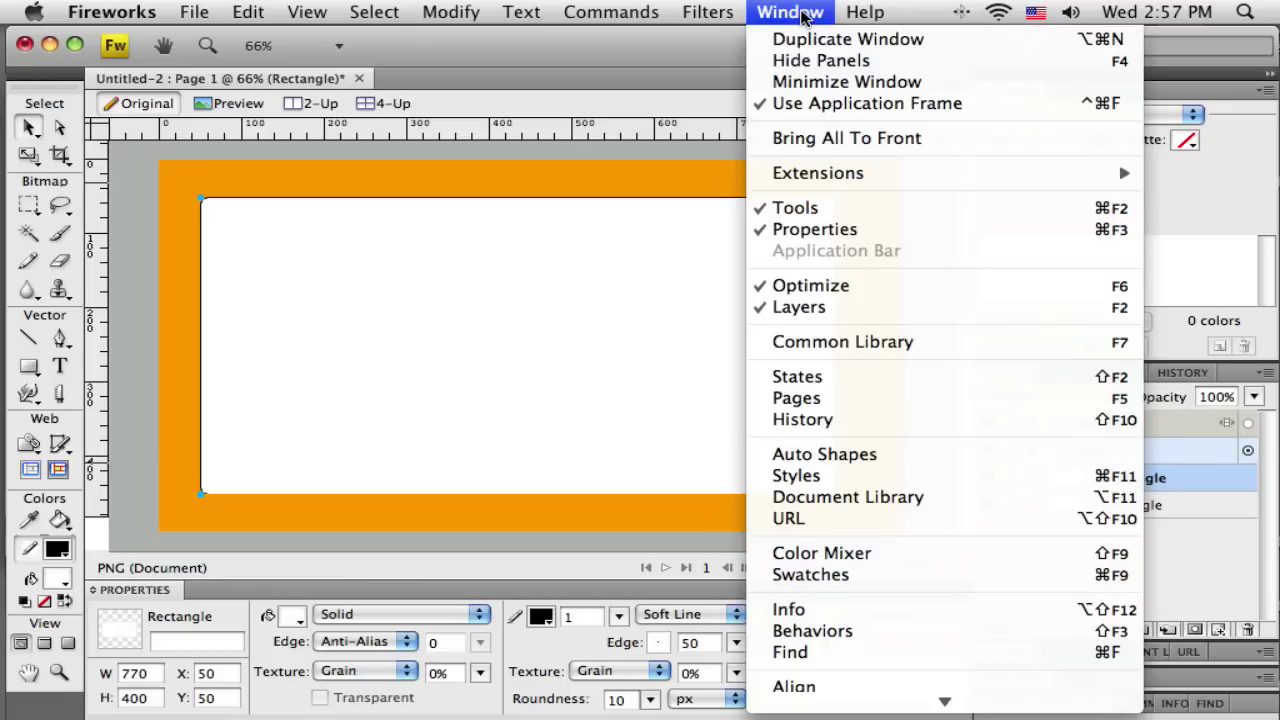
left_click(800, 308)
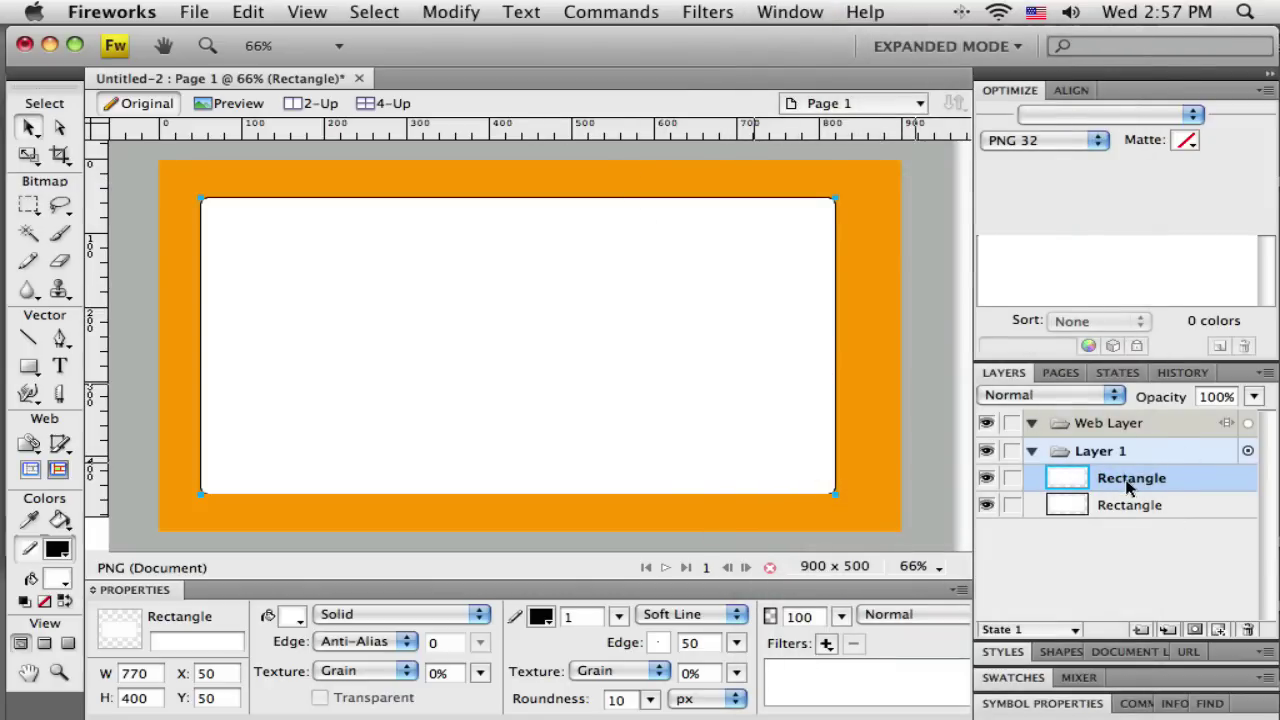
key("super+shift+d")
key("super+shift+d")
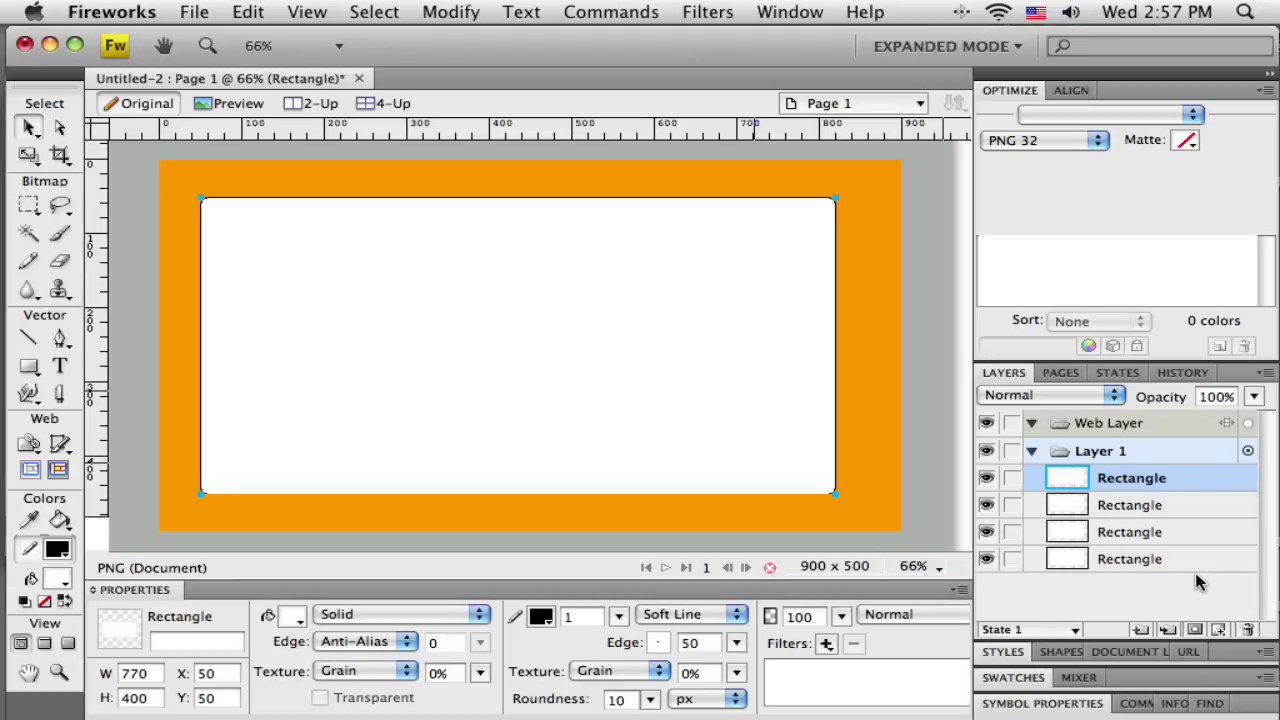
Step: Rename the lowest rectangle object in Layer 1 as bgRect
left_click(1144, 559)
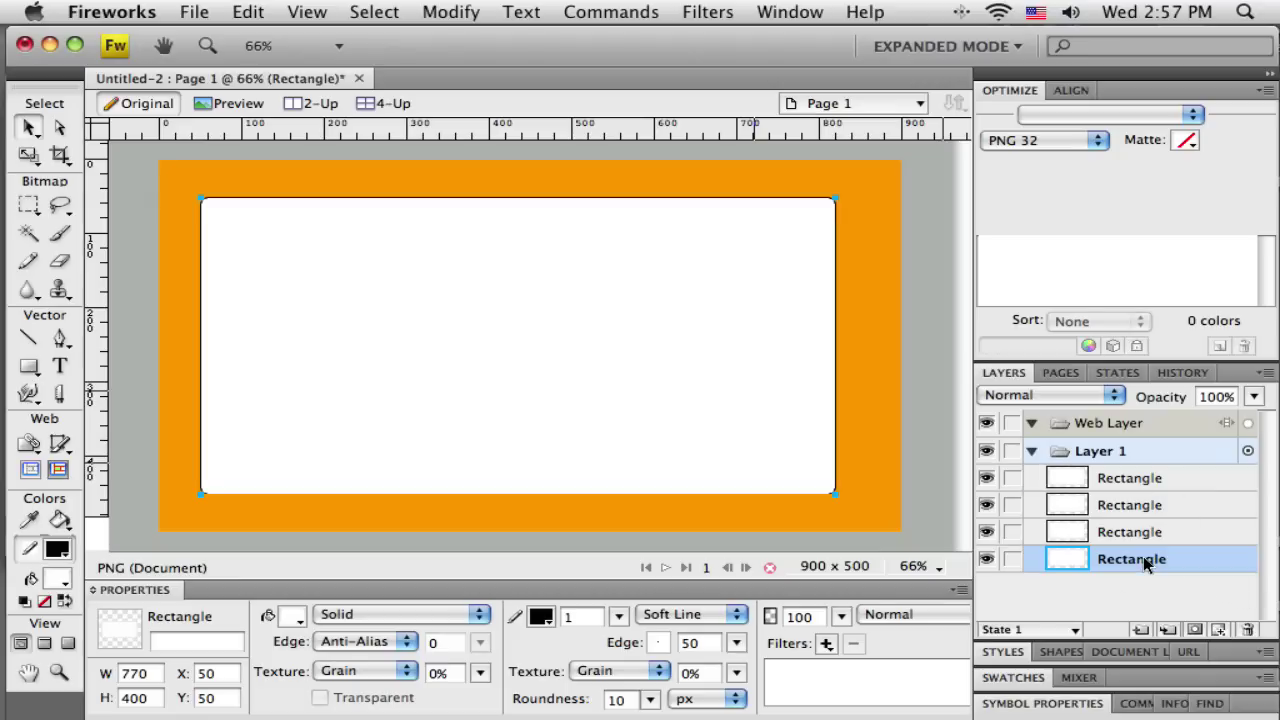
double_click(1143, 556)
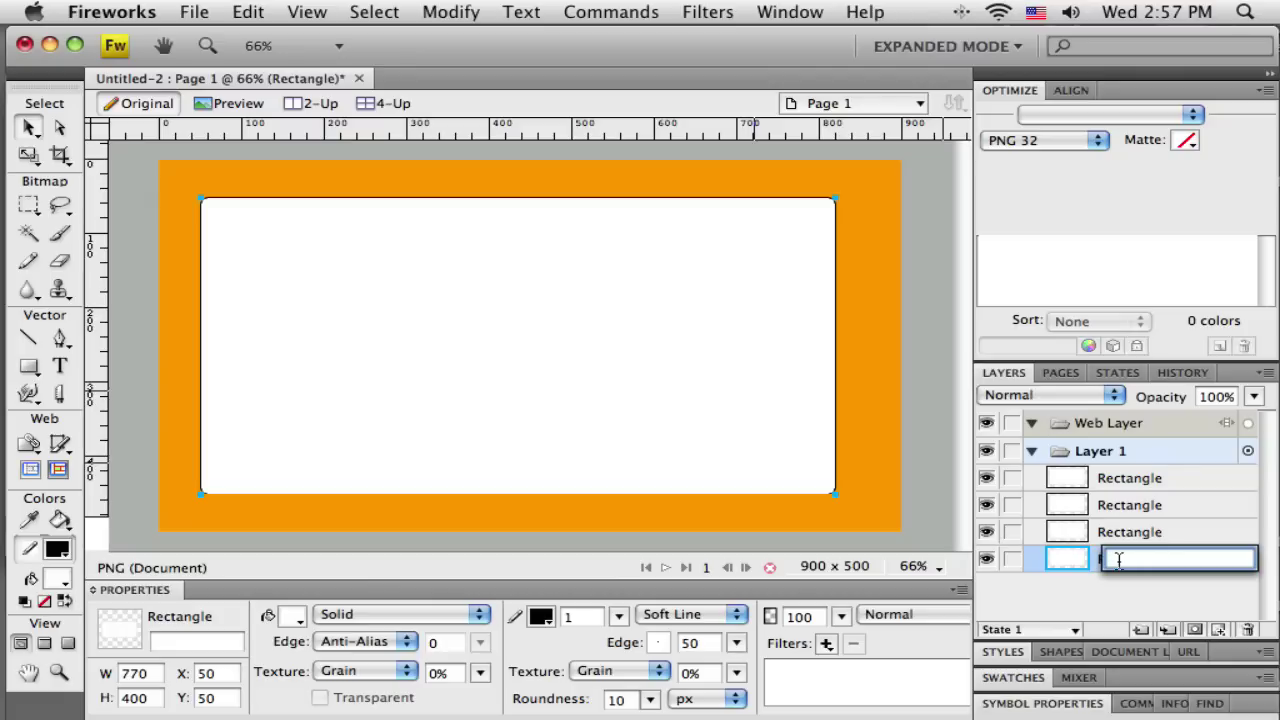
type("bgRect")
key("Return")
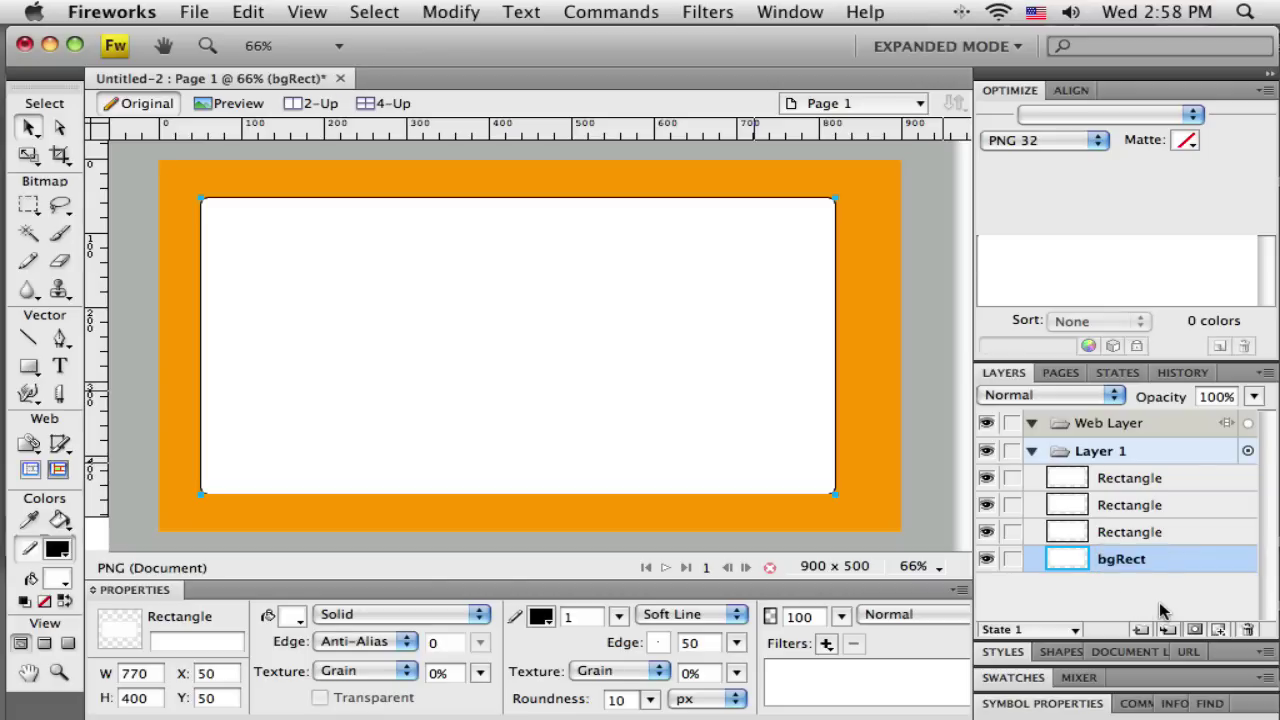
Step: Rename the rectangle directly above bgRect as headerRect
left_click(1138, 533)
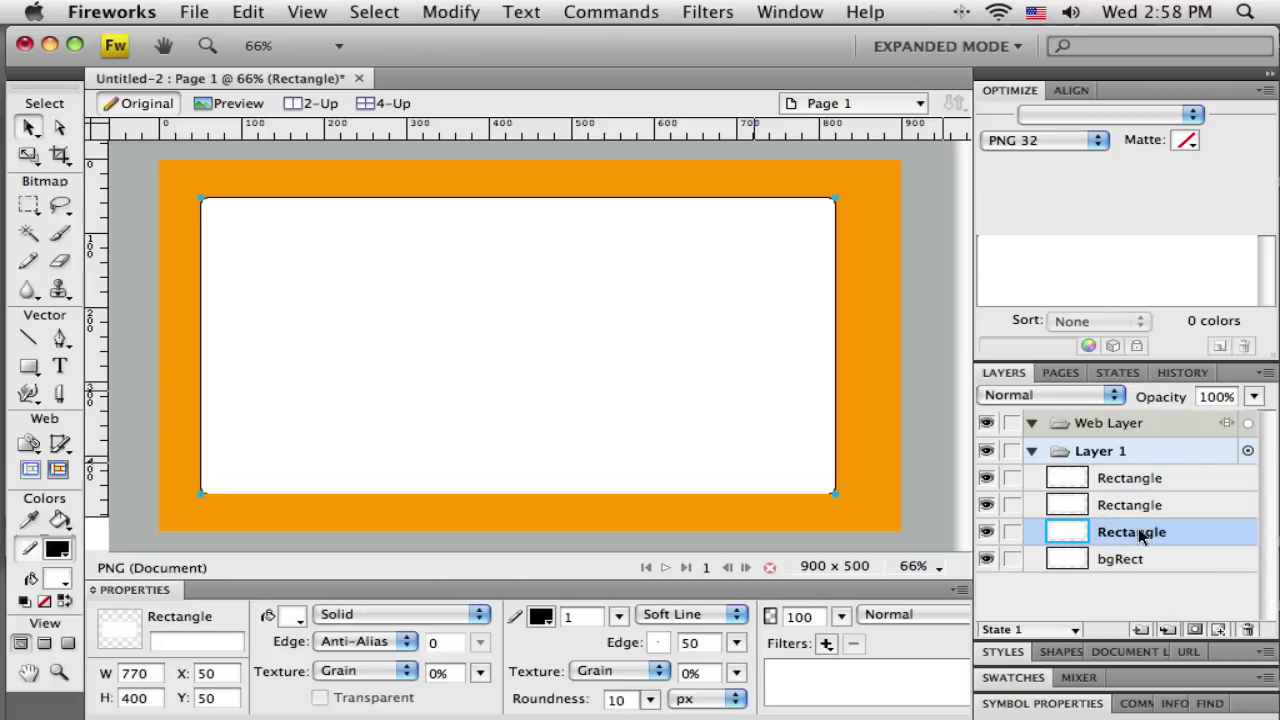
double_click(1138, 533)
type("header")
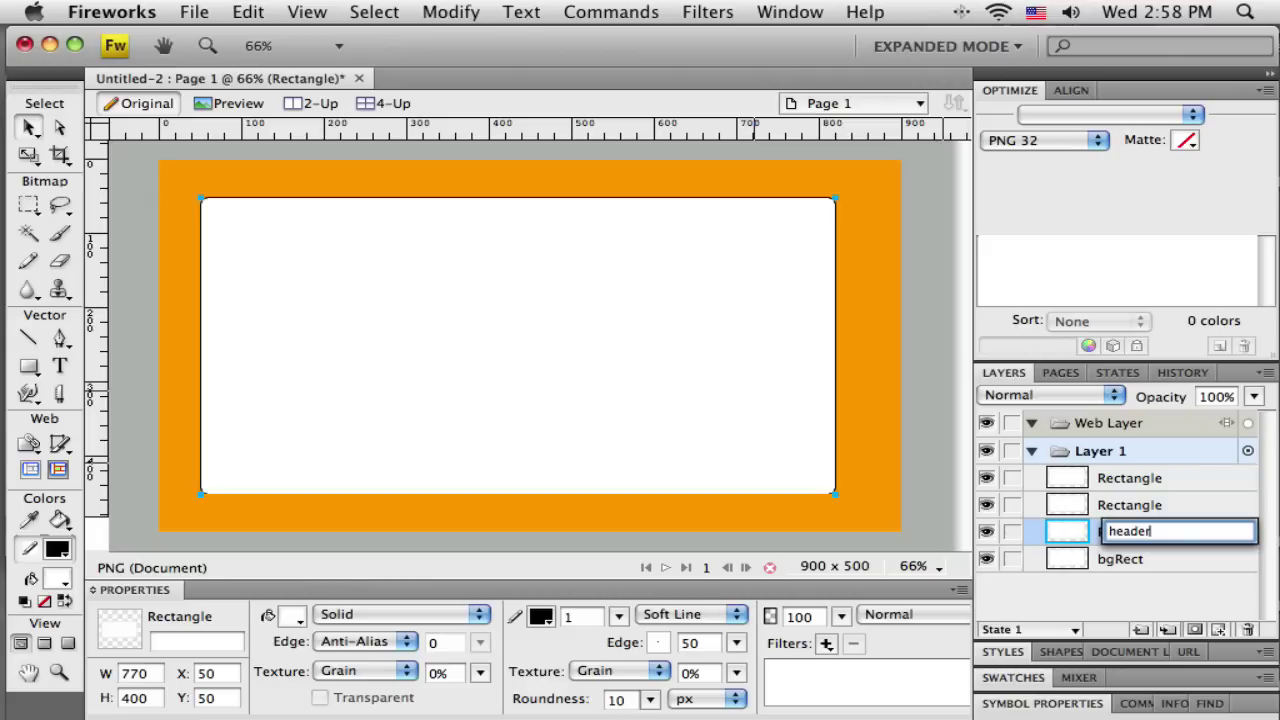
type("Rect")
key("Return")
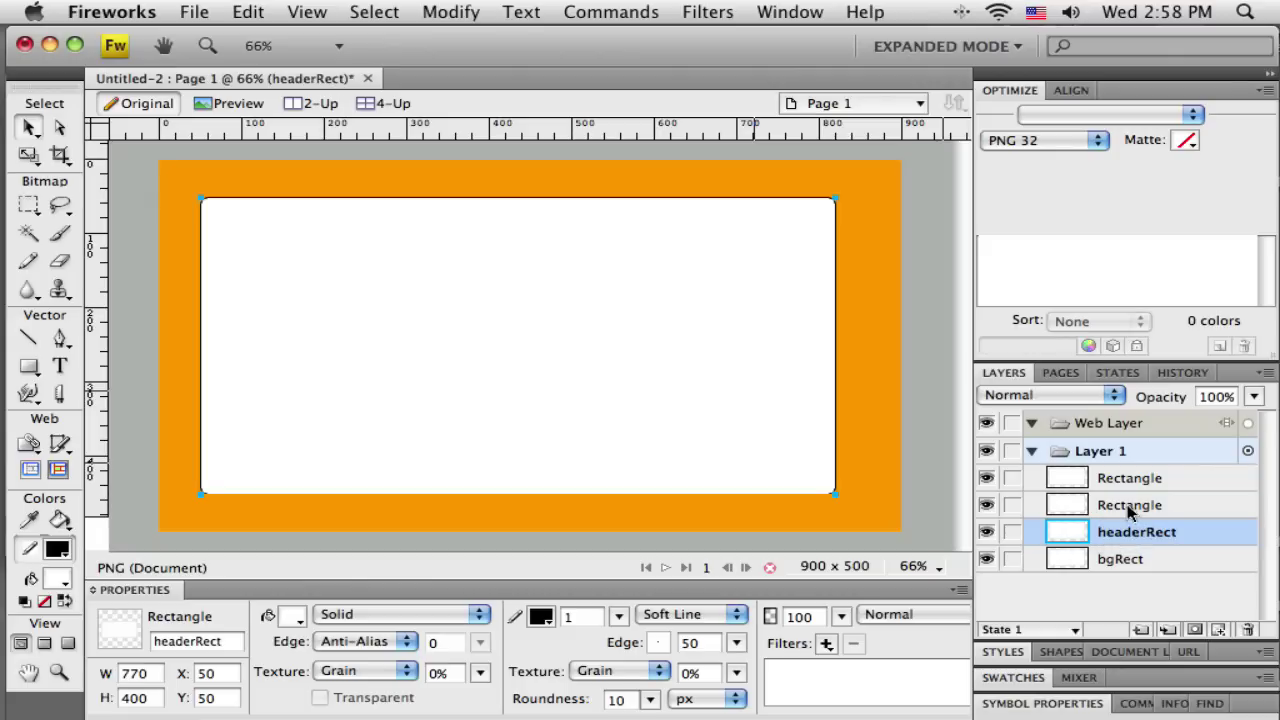
Step: Rename the rectangle directly above headerRect as FooterRect
double_click(1129, 505)
type("F")
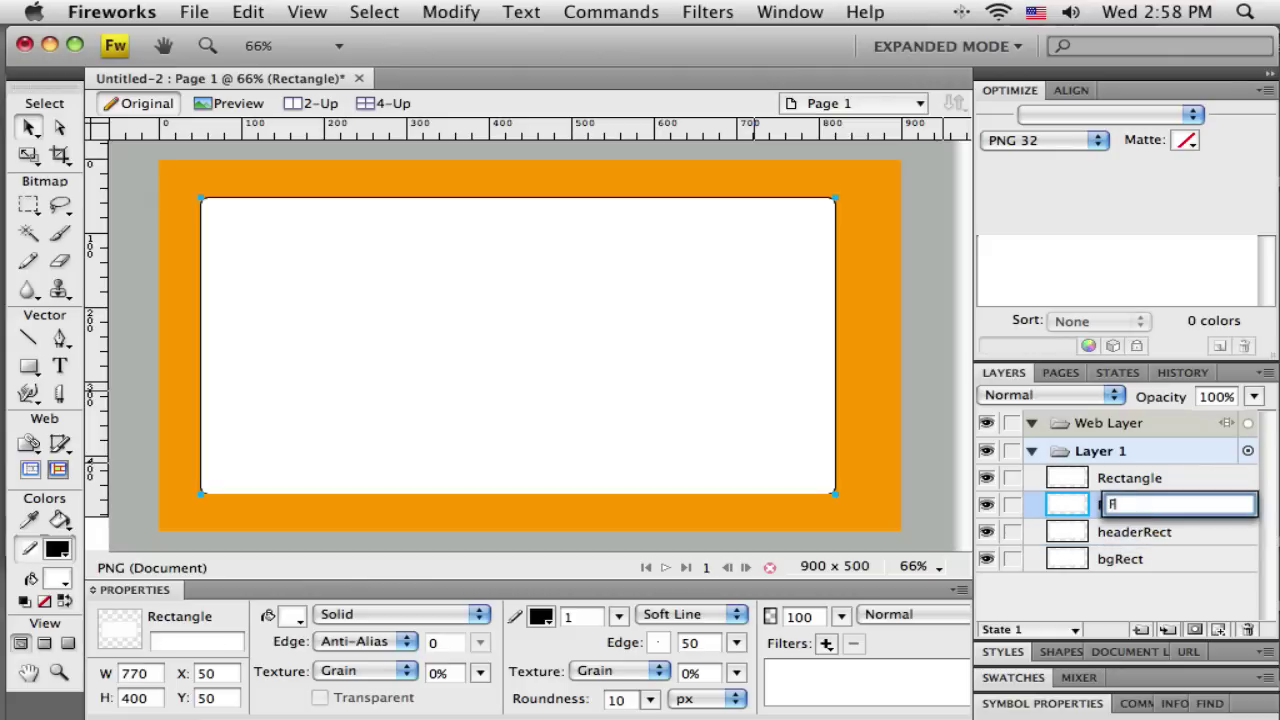
type("ooterRect")
key("Return")
Step: Rename the topmost rectangle in Layer 1 as extraRect
left_click(1148, 482)
double_click(1148, 479)
type("extr")
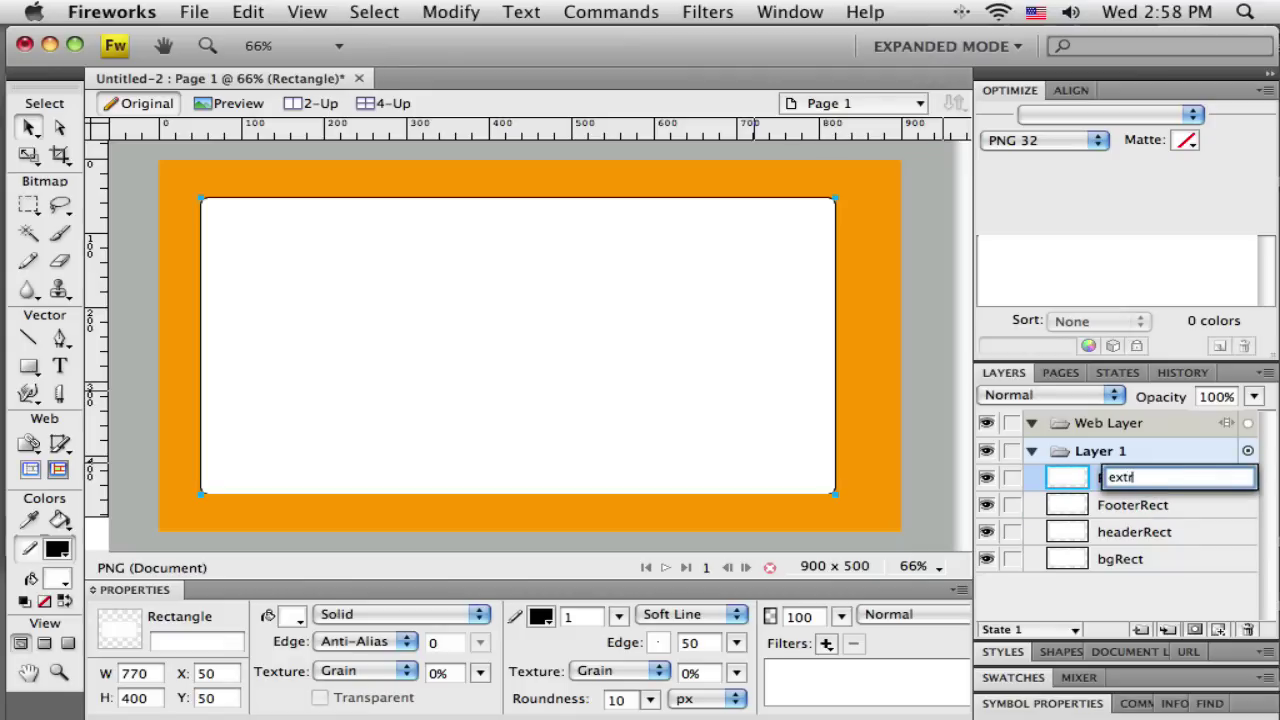
type("aR")
type("ect")
left_click(1165, 604)
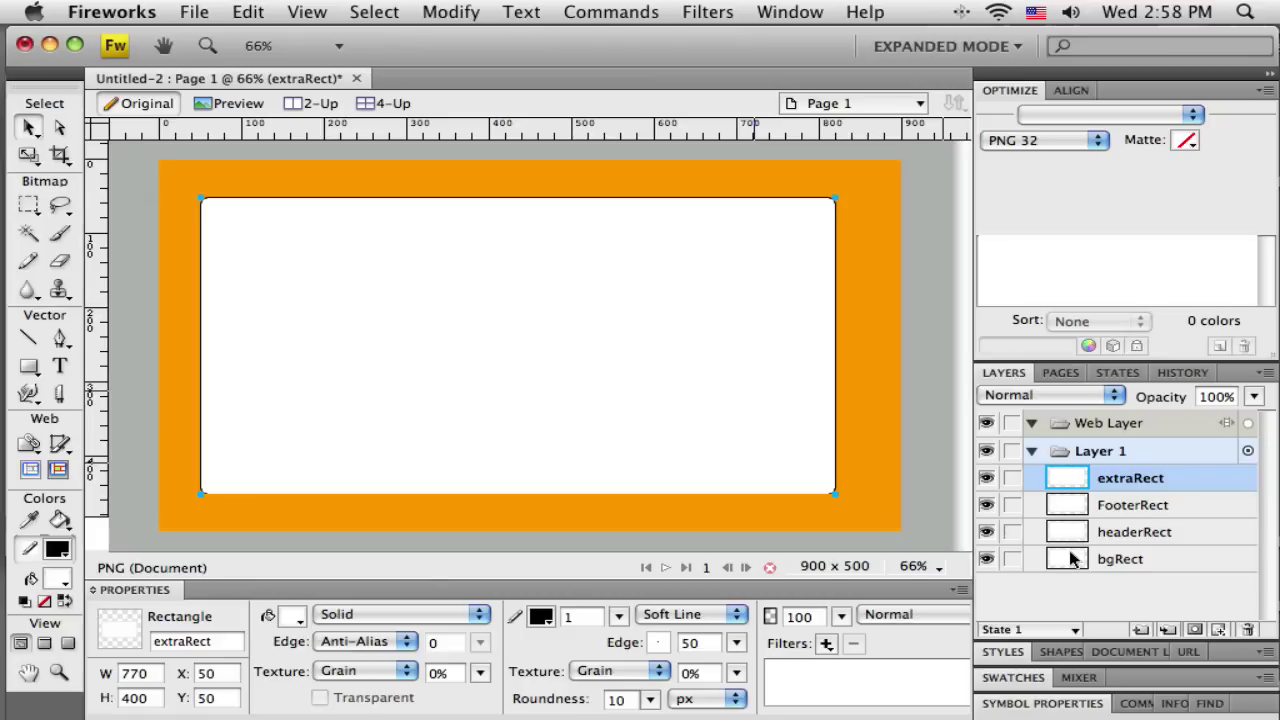
Step: Lock and hide the extraRect, FooterRect and headerRect objects, leaving bgRect visible and editable
left_click(1011, 478)
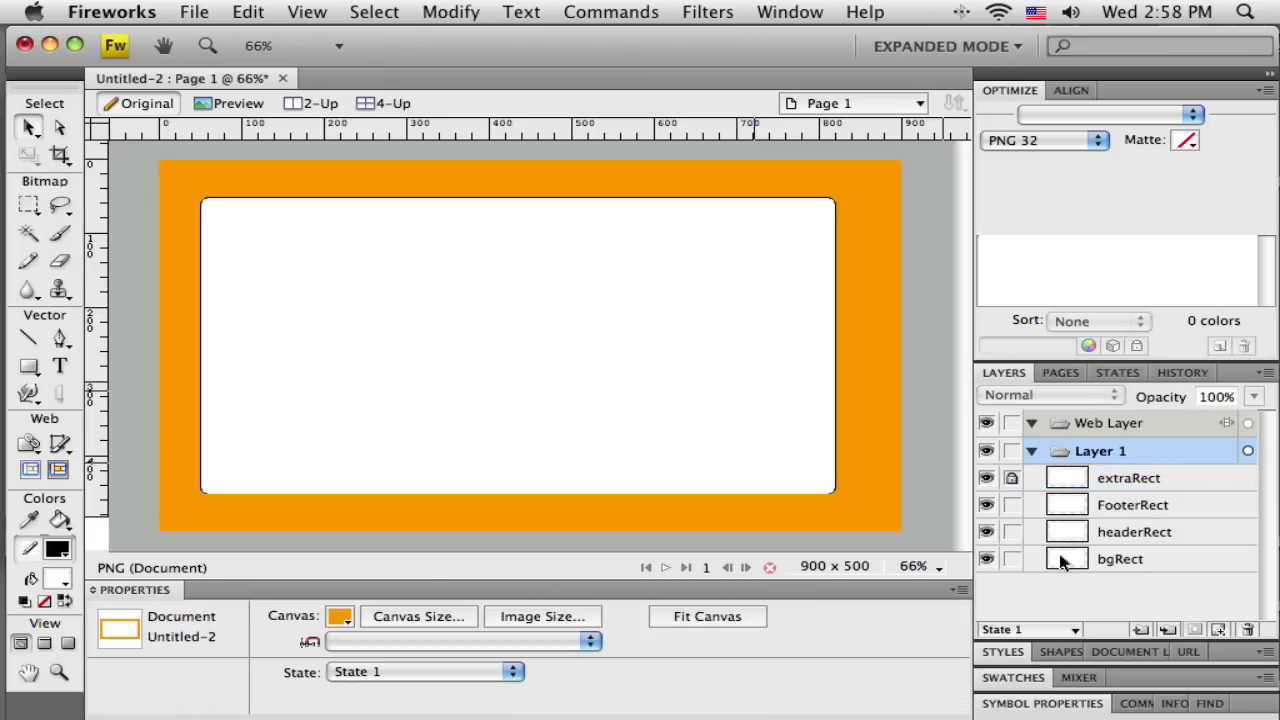
left_click(986, 478)
left_click(1012, 505)
left_click(986, 505)
left_click(1012, 533)
left_click(987, 533)
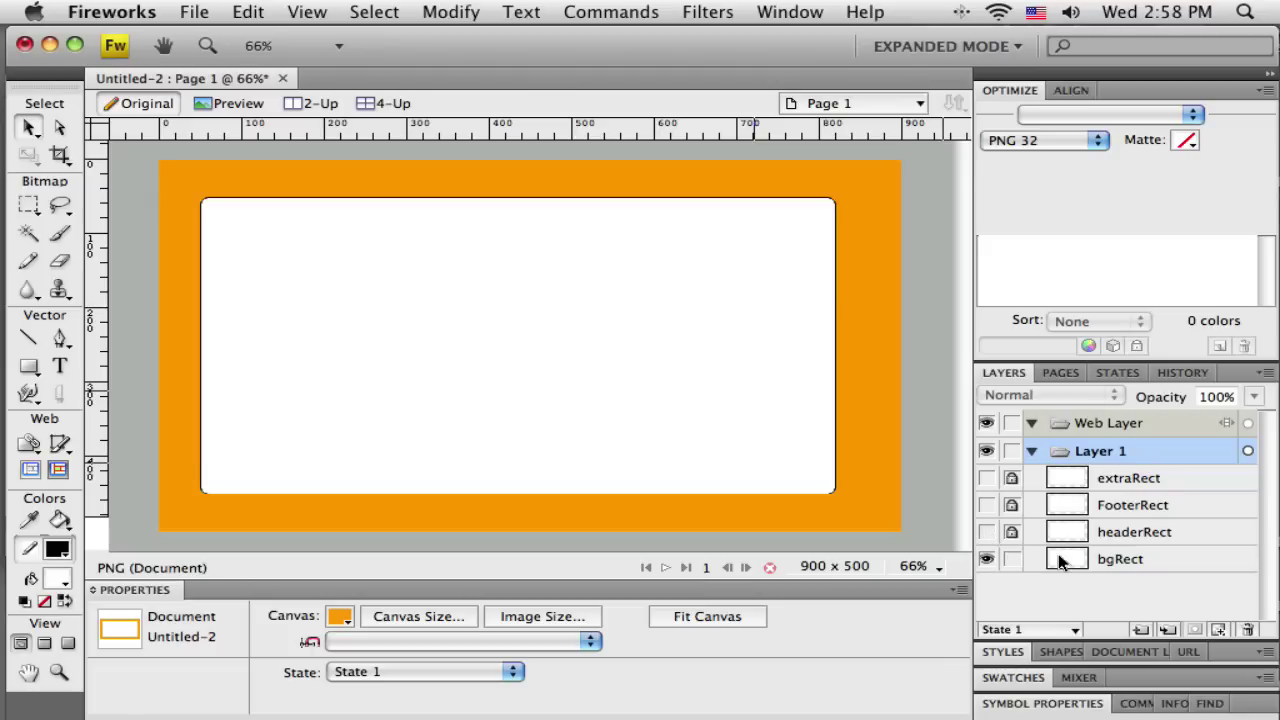
Step: Select bgRect and add a Glow live filter from the Shadow and Glow group
left_click(1090, 566)
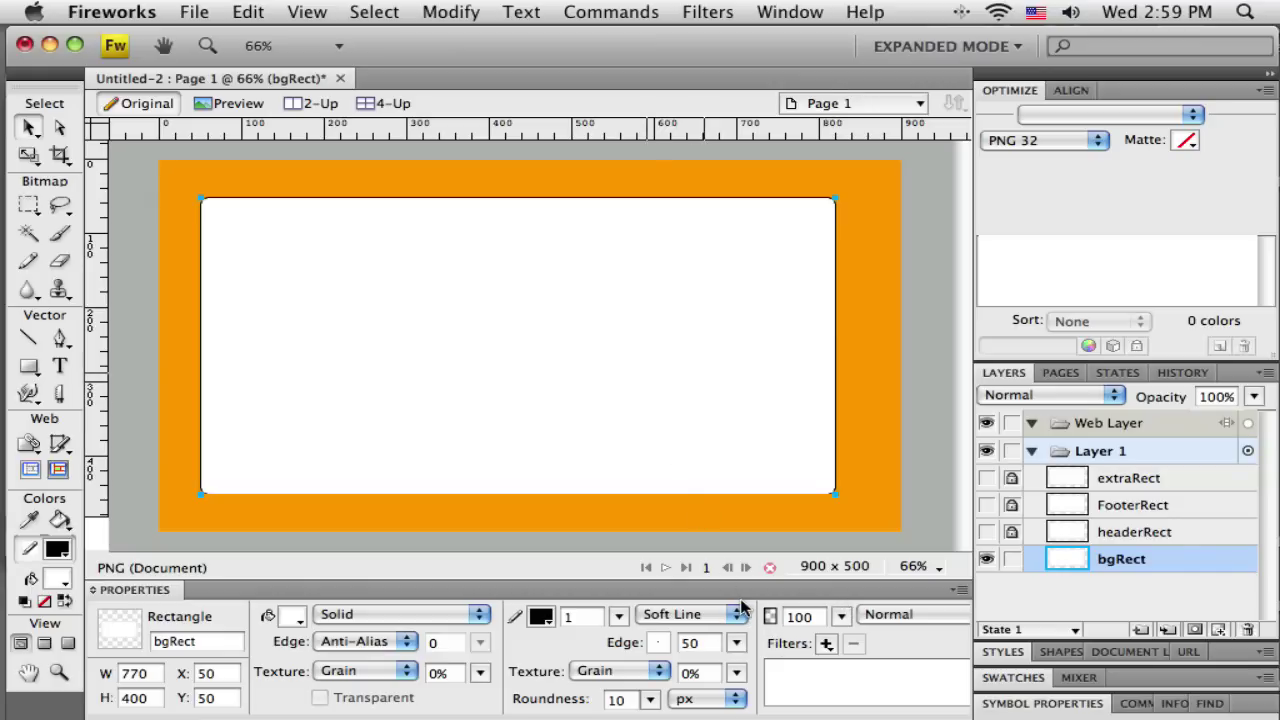
left_click(826, 645)
mouse_move(842, 640)
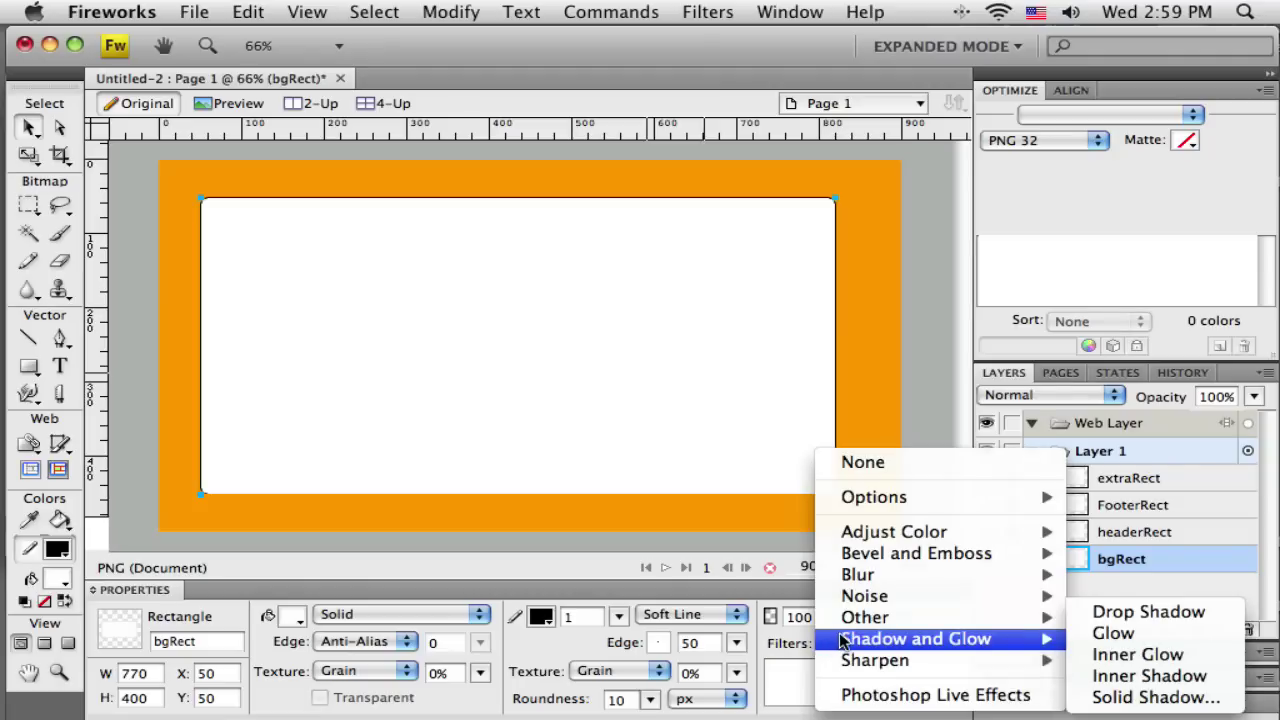
left_click(1114, 636)
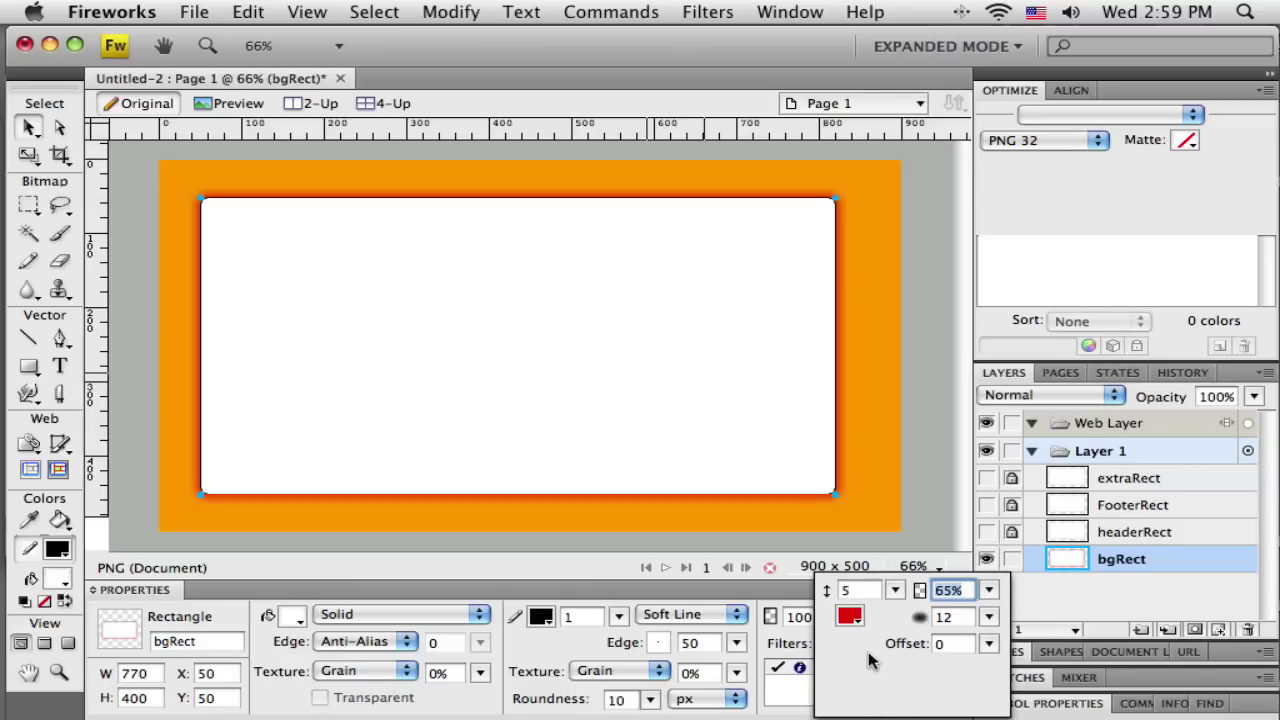
Step: Set the color of bgRect's glow to gray #666666, trying a lighter gray first
left_click(849, 617)
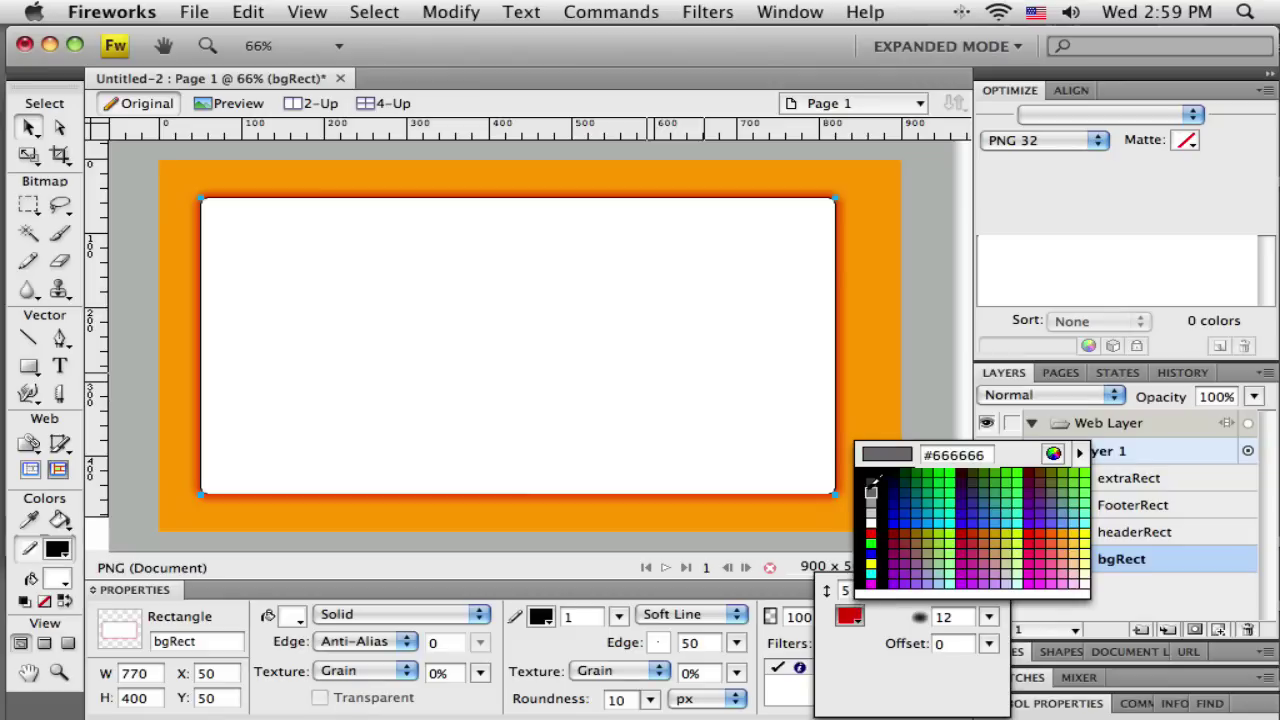
left_click(871, 500)
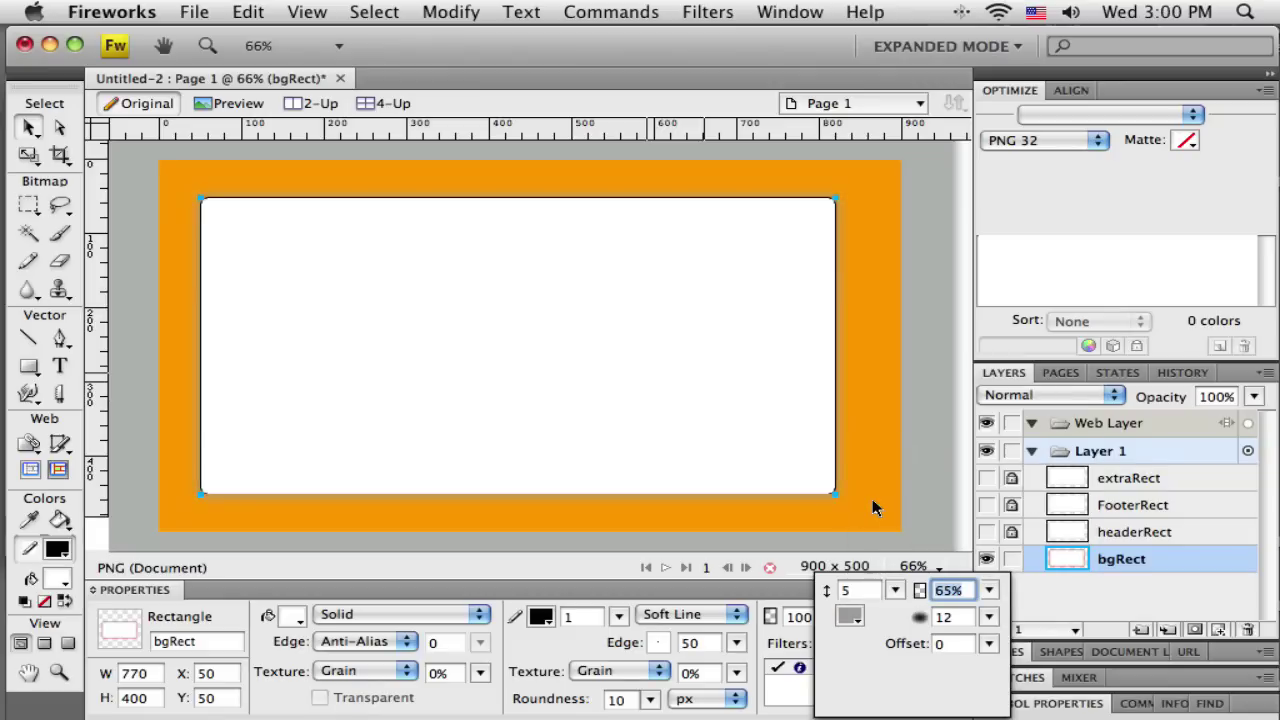
left_click(849, 615)
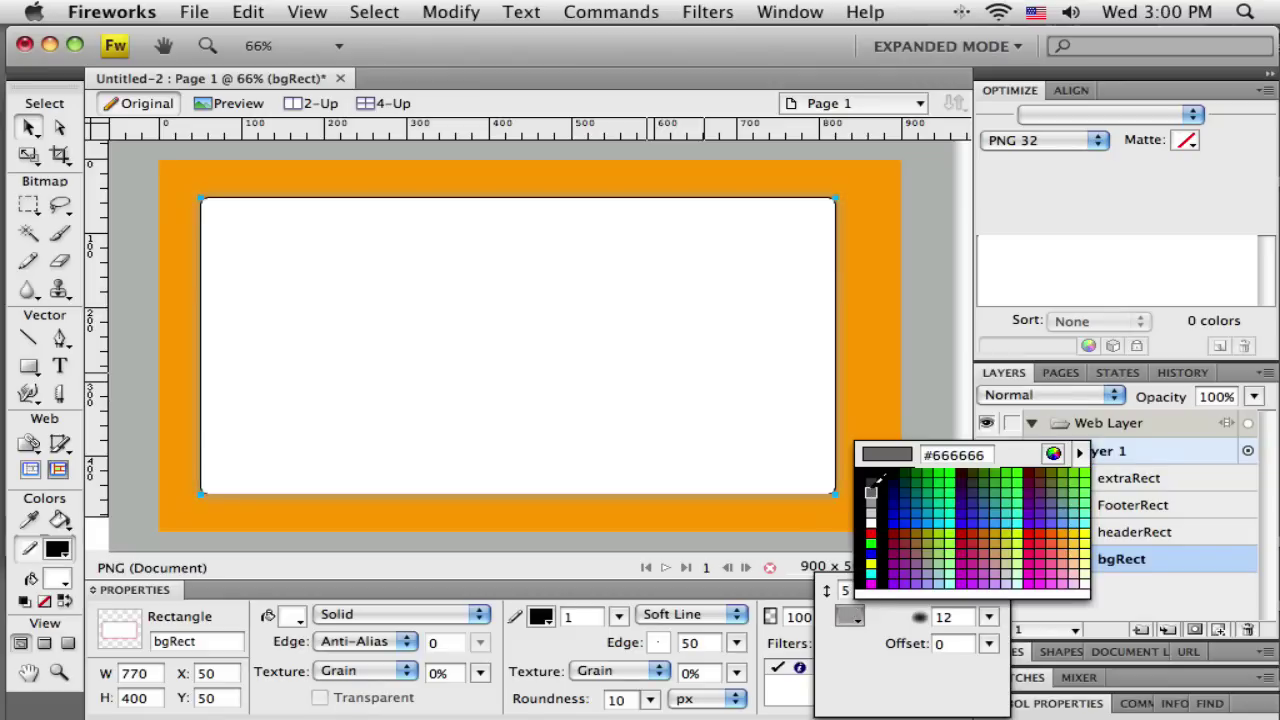
left_click(871, 490)
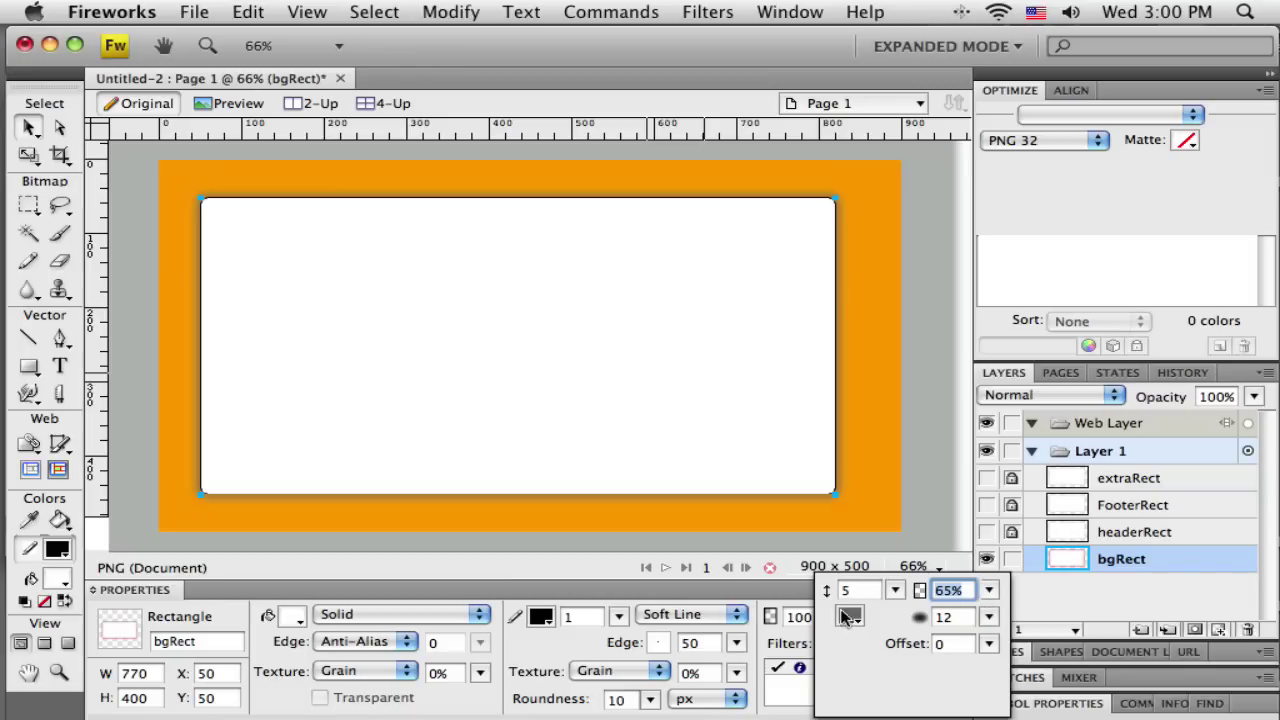
Step: Close the glow settings and remove the Glow filter from bgRect
left_click_drag(896, 591, 897, 600)
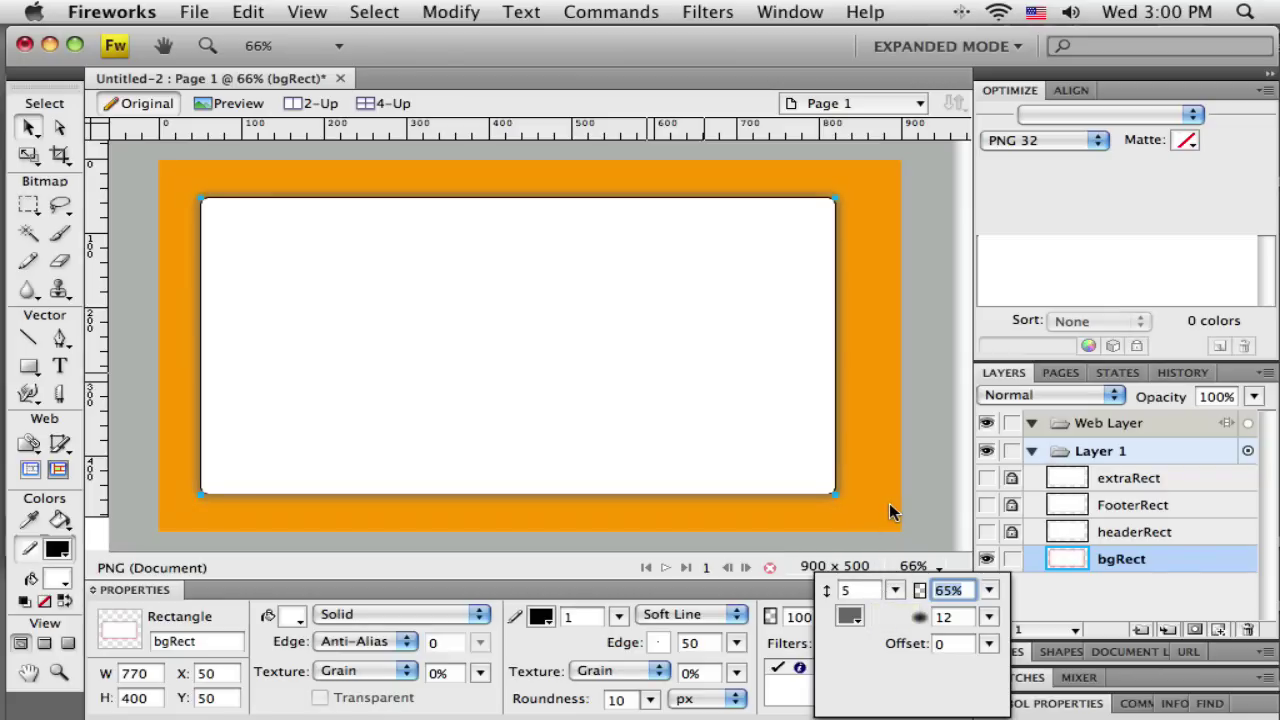
key("Return")
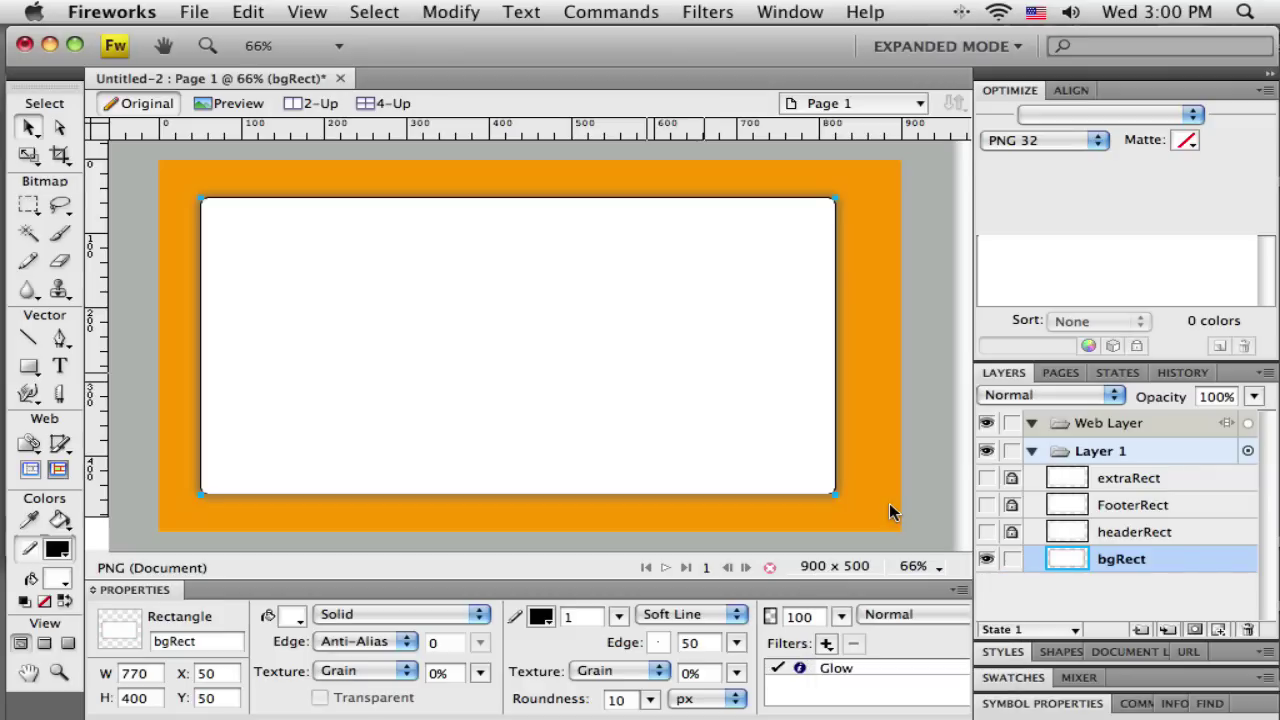
left_click(849, 668)
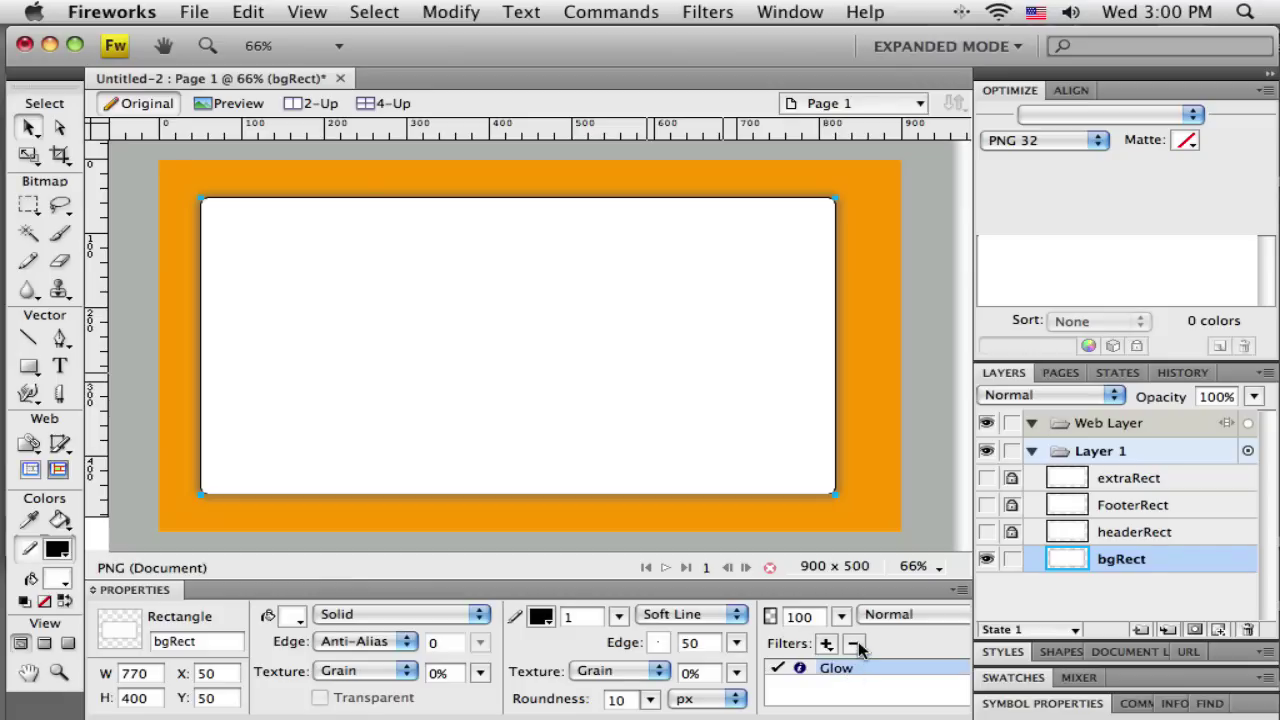
left_click(858, 644)
Step: Add a new Glow live filter from the Shadow and Glow group to bgRect and set its color to gray
left_click(826, 644)
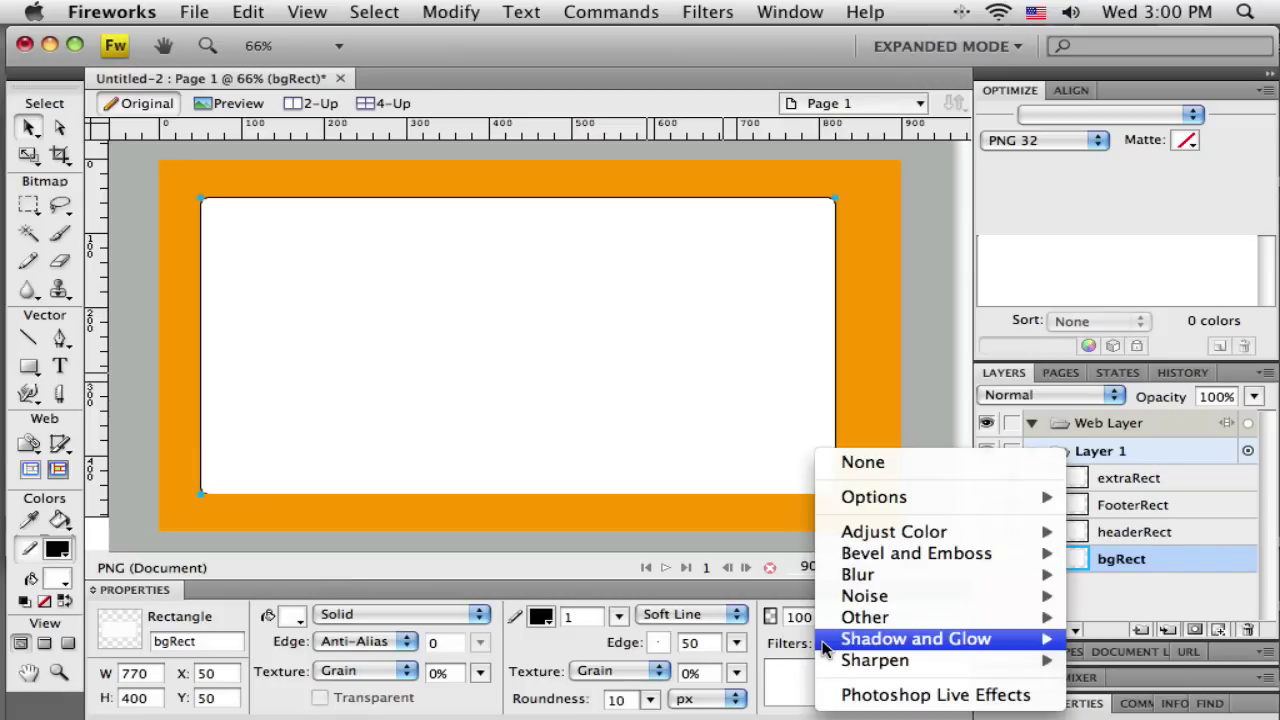
mouse_move(826, 650)
left_click(1110, 633)
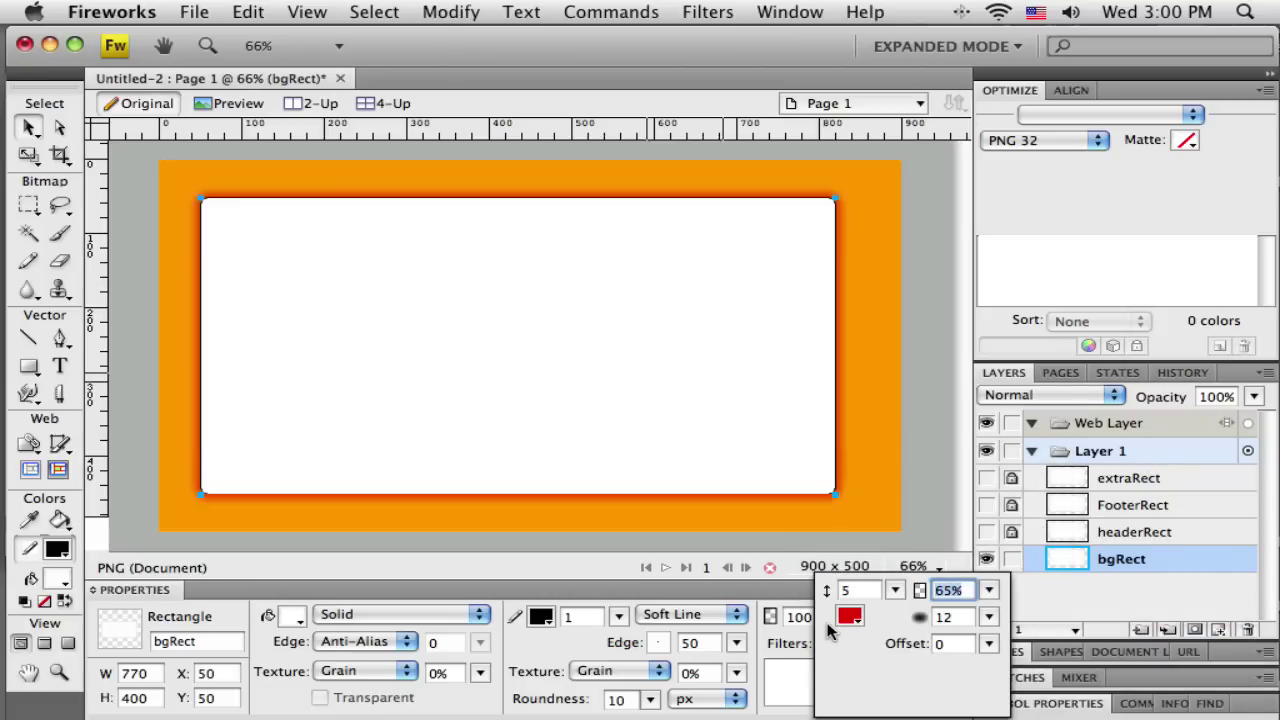
left_click(848, 617)
left_click(870, 504)
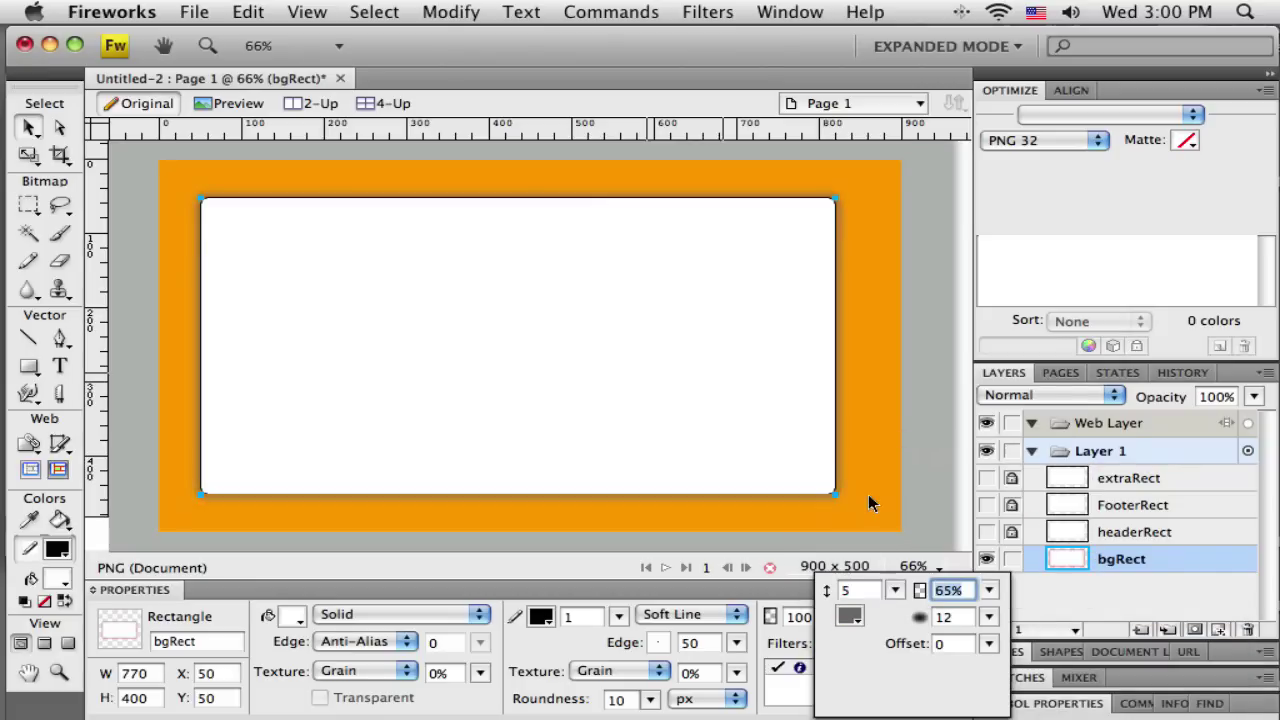
left_click(868, 545)
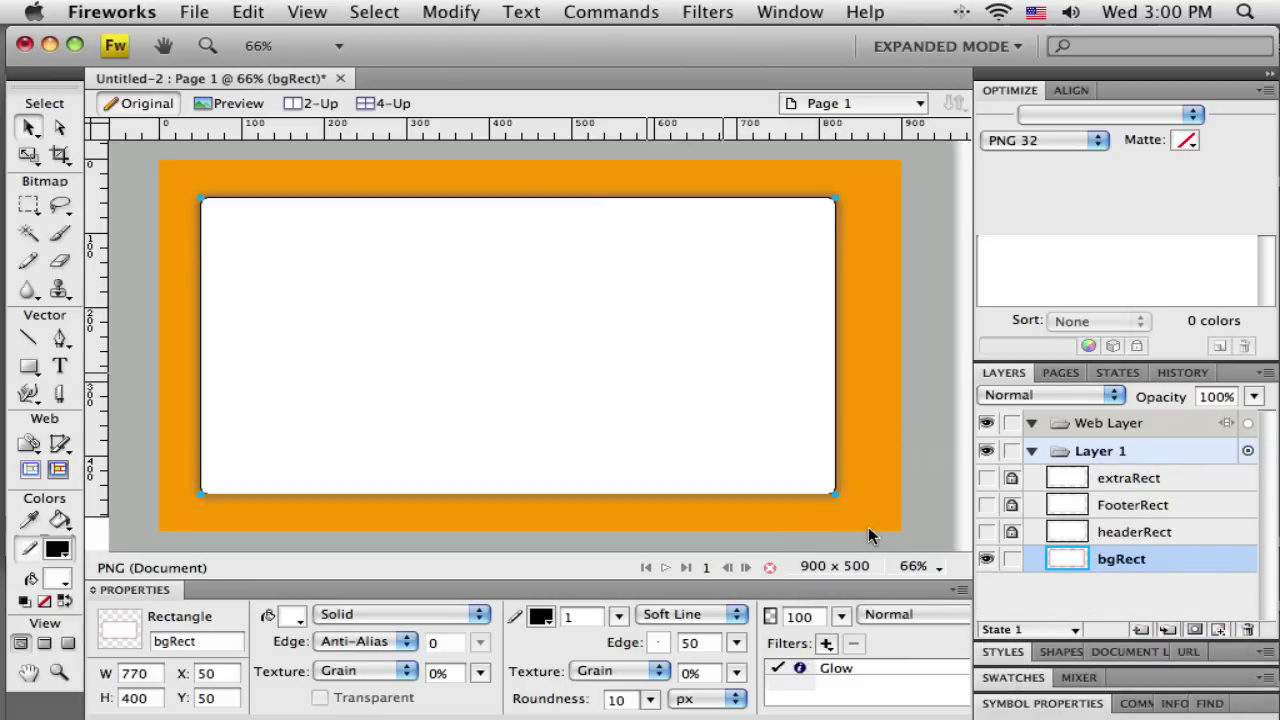
Step: Turn bgRect's Glow filter off and back on, and open its settings for a check without changing them
left_click(779, 669)
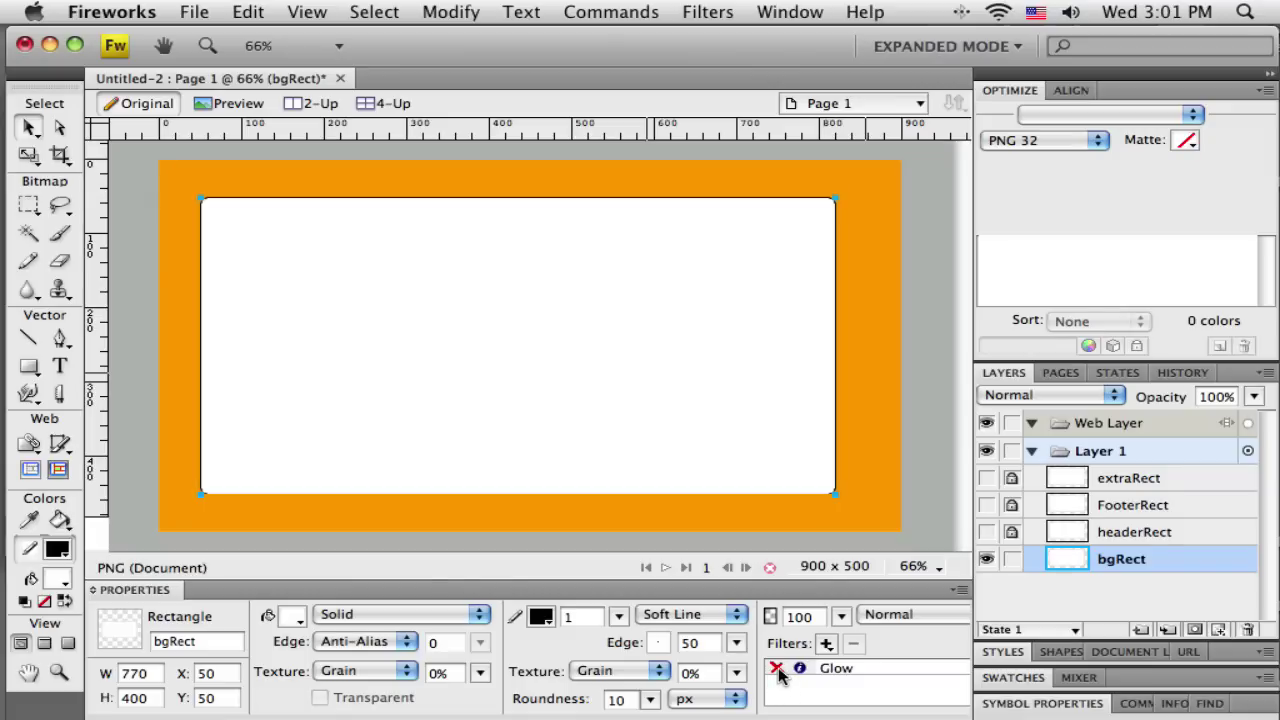
left_click(778, 670)
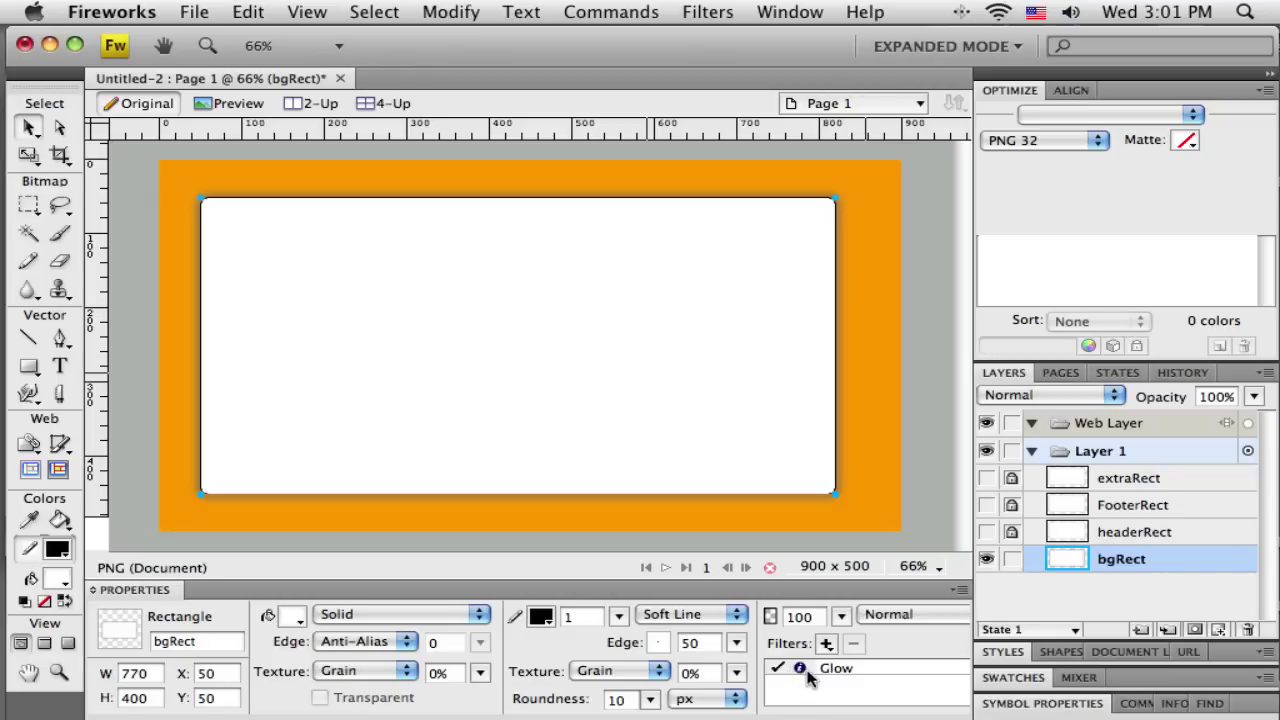
left_click(801, 671)
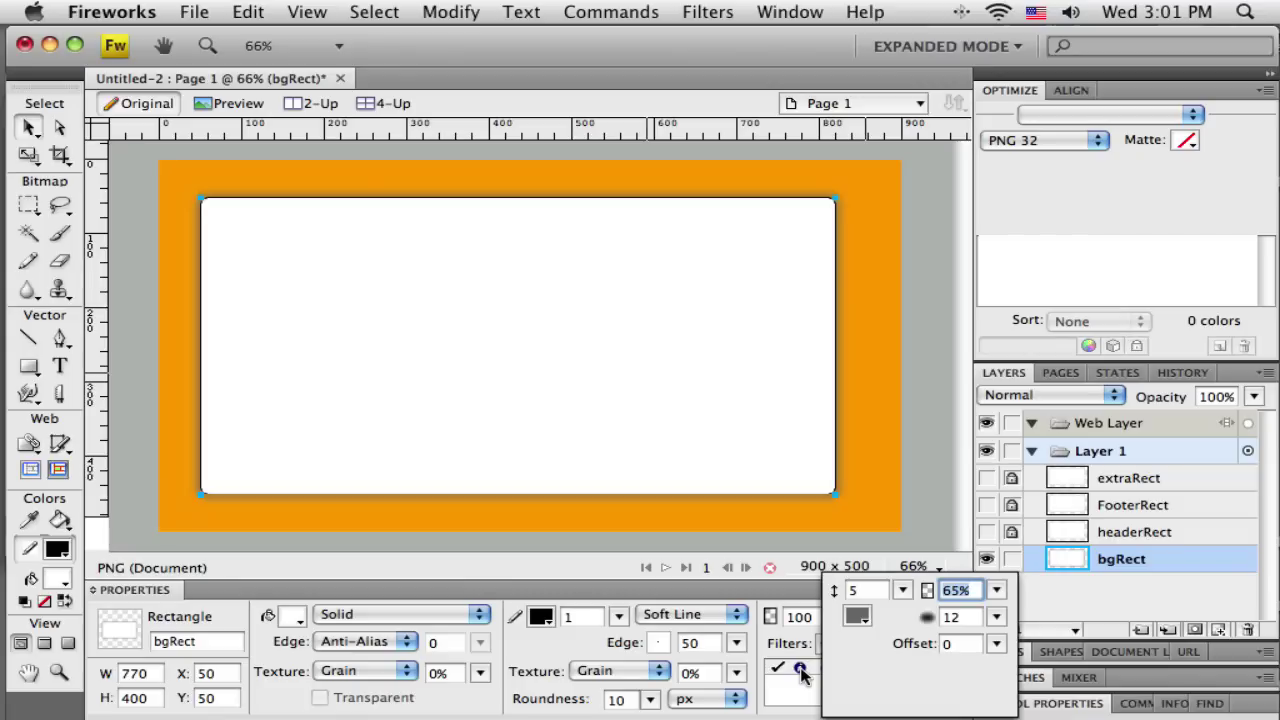
left_click(800, 692)
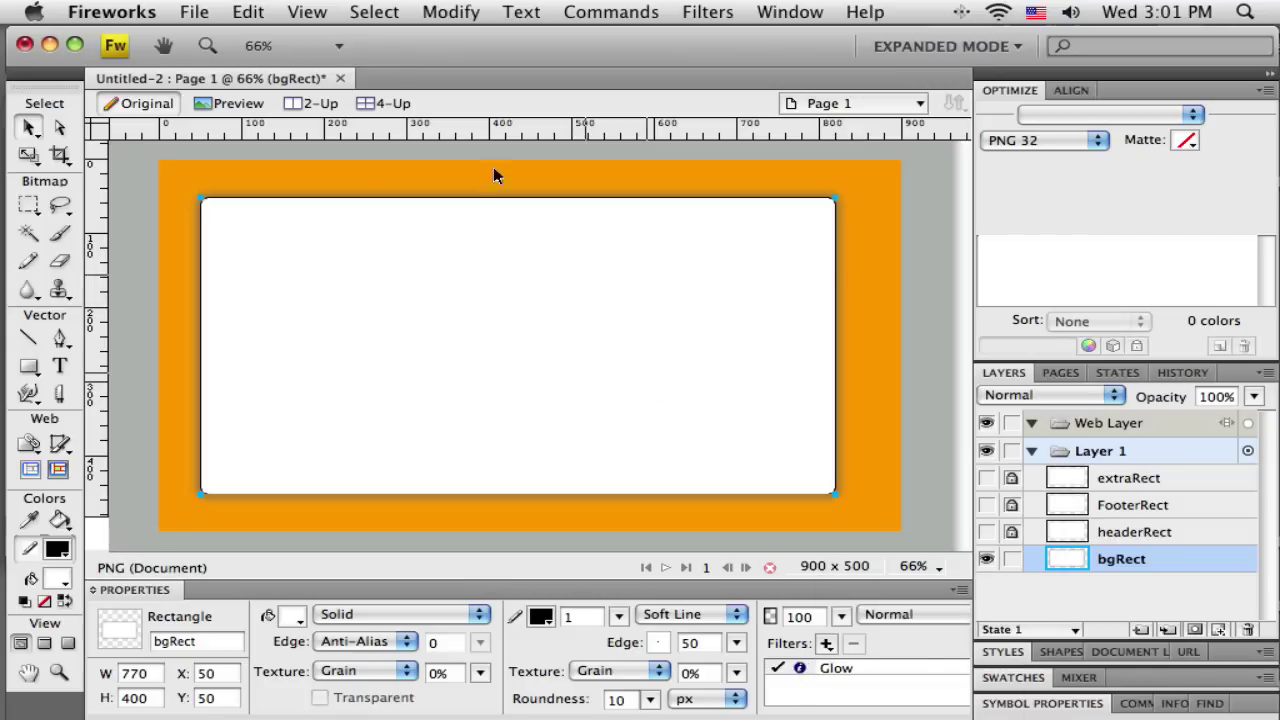
Step: Save the document as layout.png in the masters folder
left_click(194, 13)
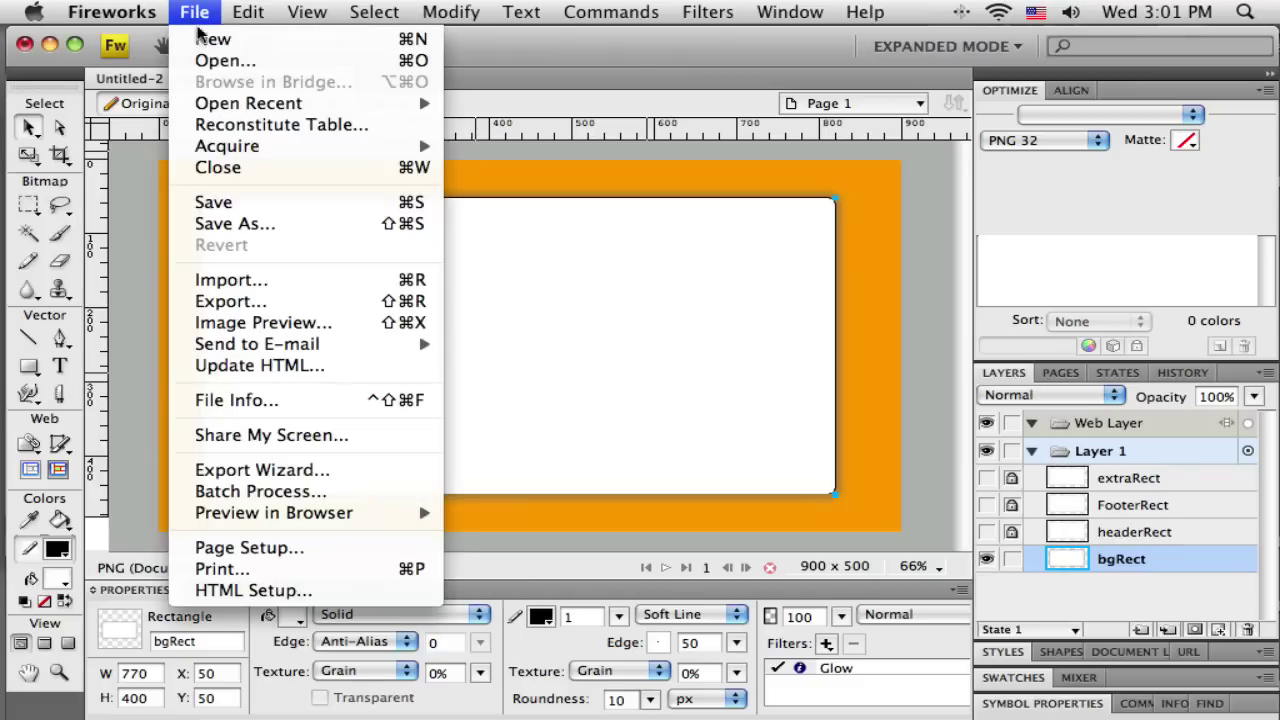
left_click(218, 202)
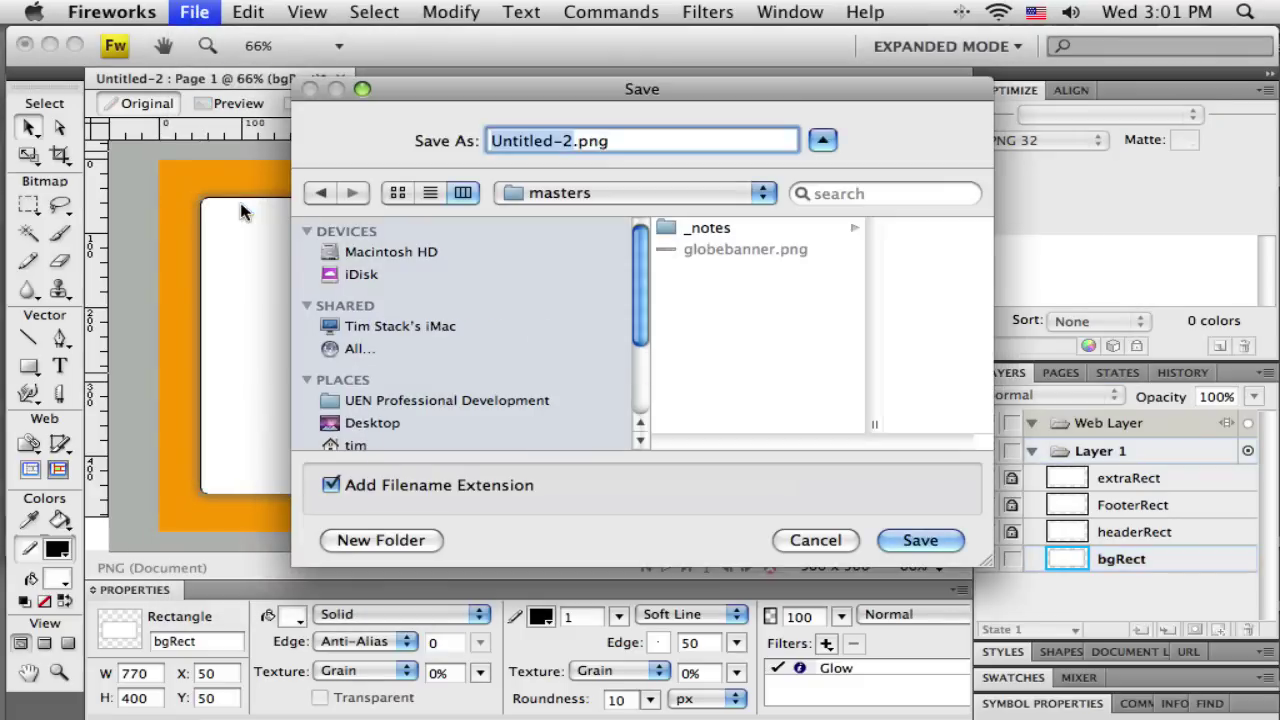
left_click(548, 141)
double_click(548, 141)
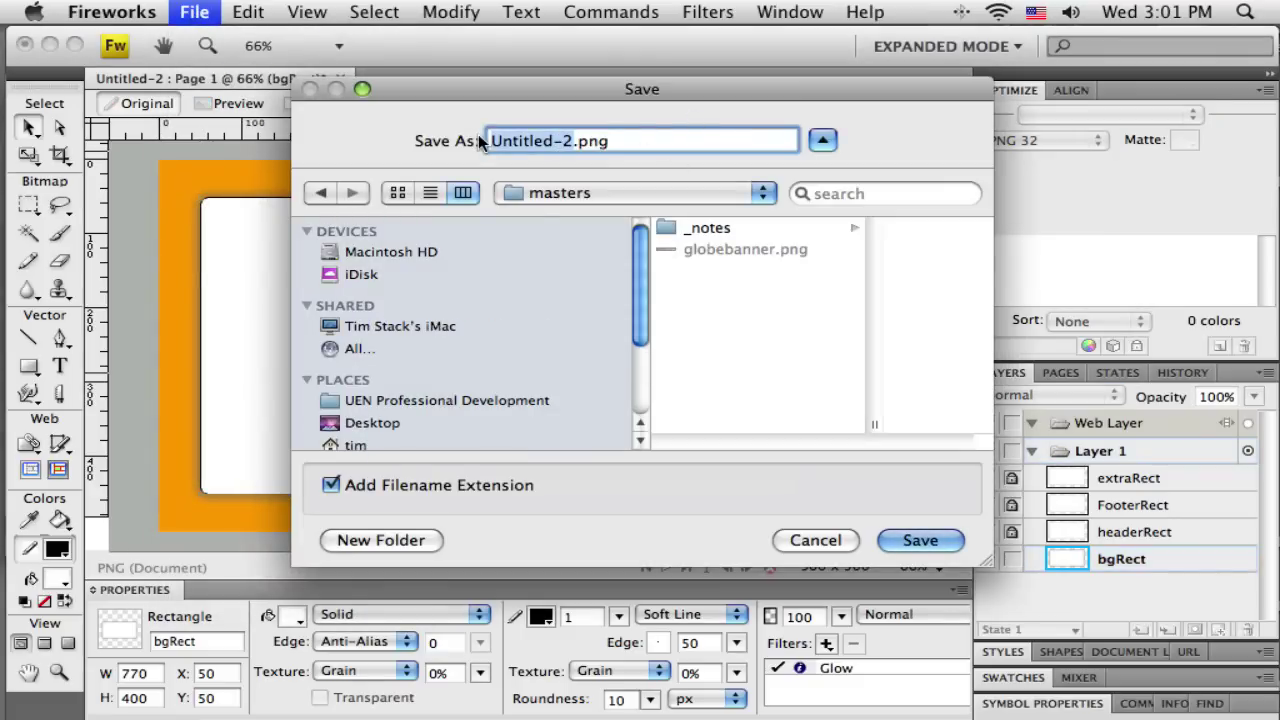
type("layout")
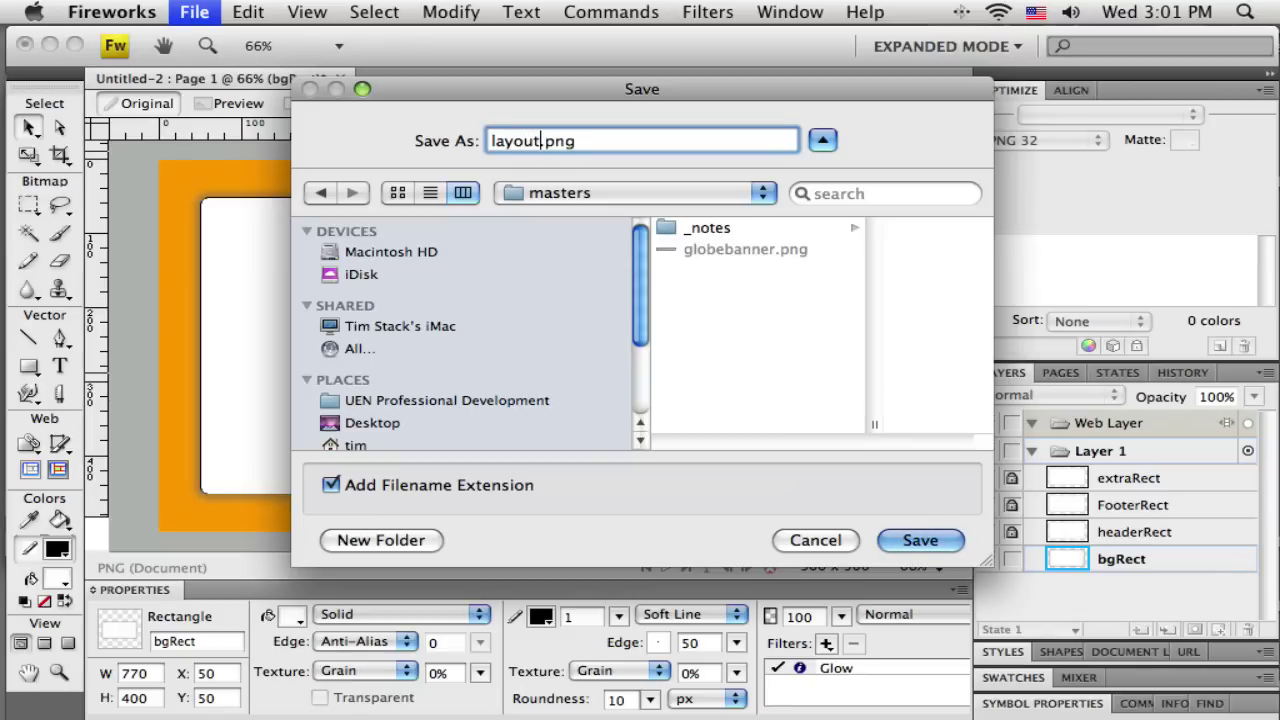
left_click(921, 541)
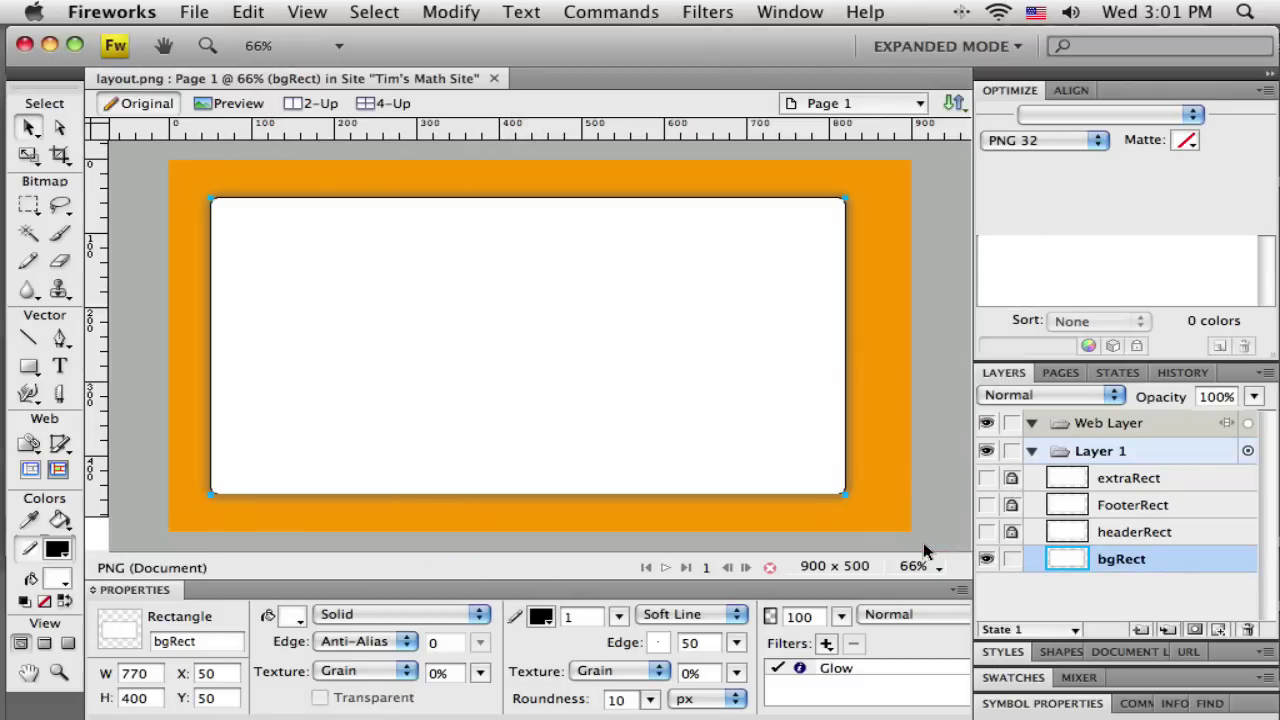